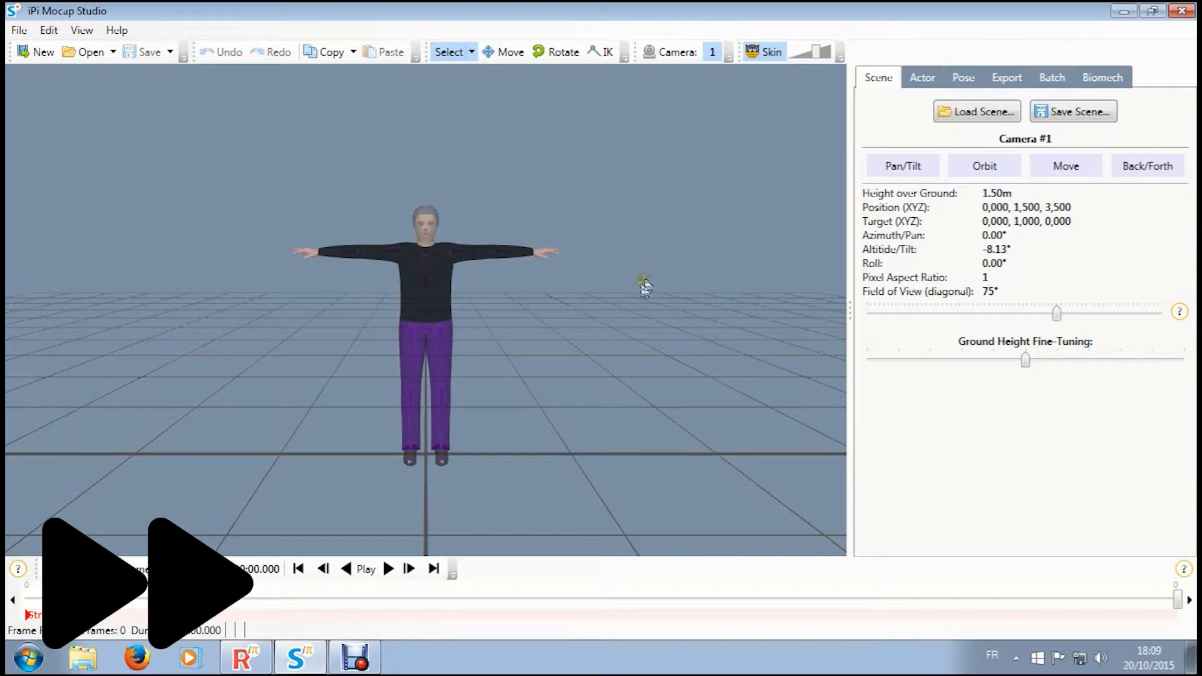
- Create a calibration project for video 2015-08-08_16-34-29, with the camera type set to Play Station Eye with wide angle lenses
click(604, 389)
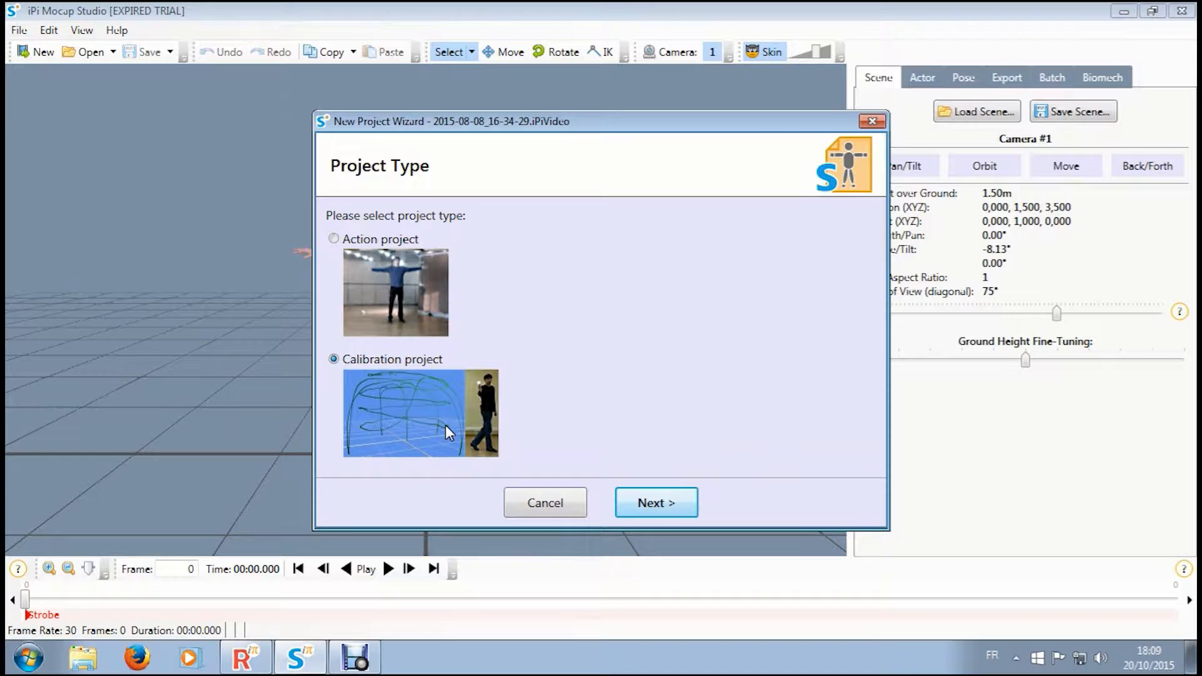
click(669, 504)
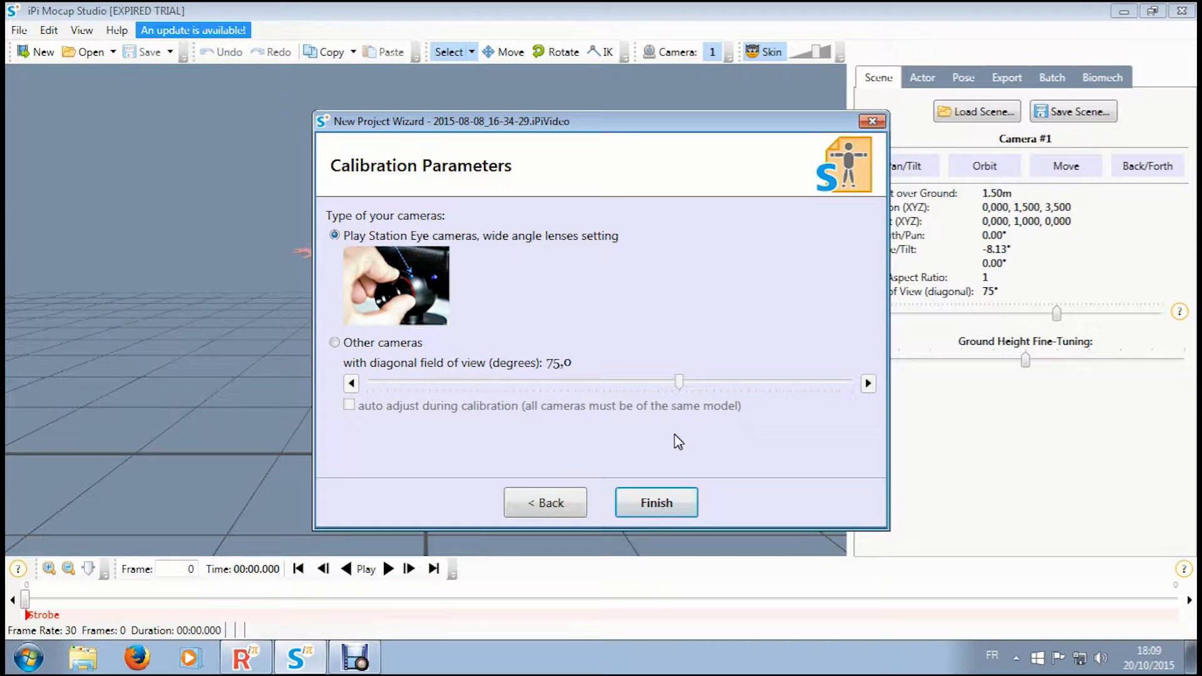
click(662, 505)
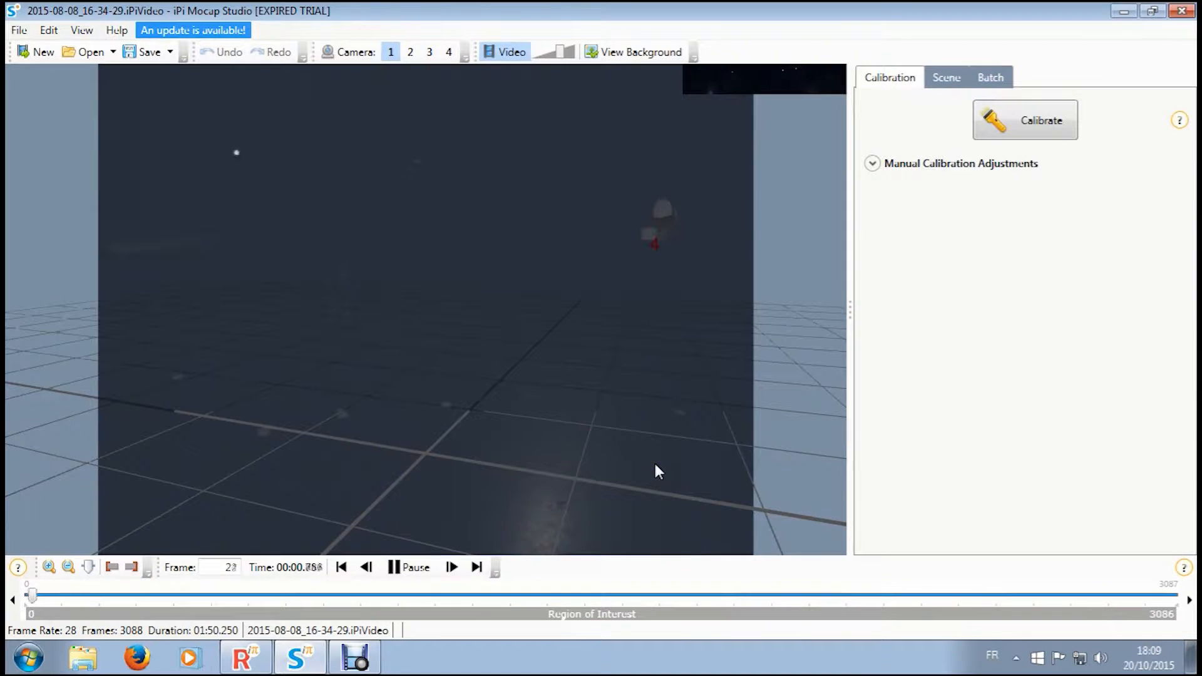
- Return the calibration video to frame 0 and run the calibration over the full region of interest
click(55, 596)
drag(50, 603, 23, 602)
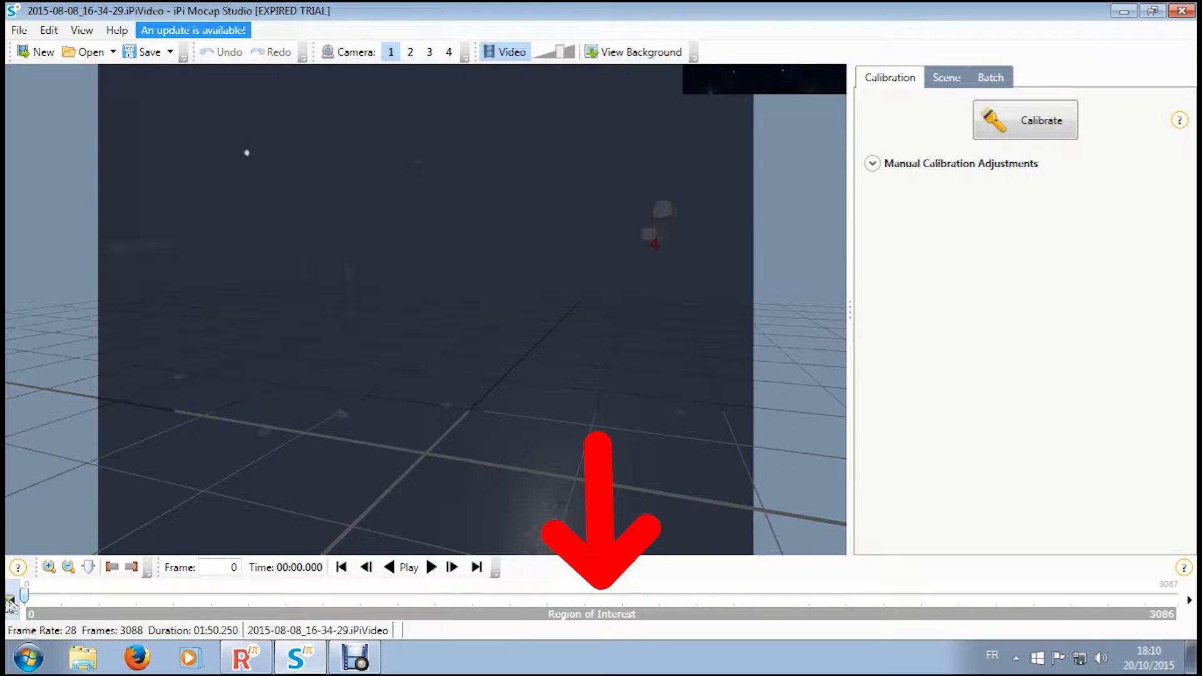
click(1041, 110)
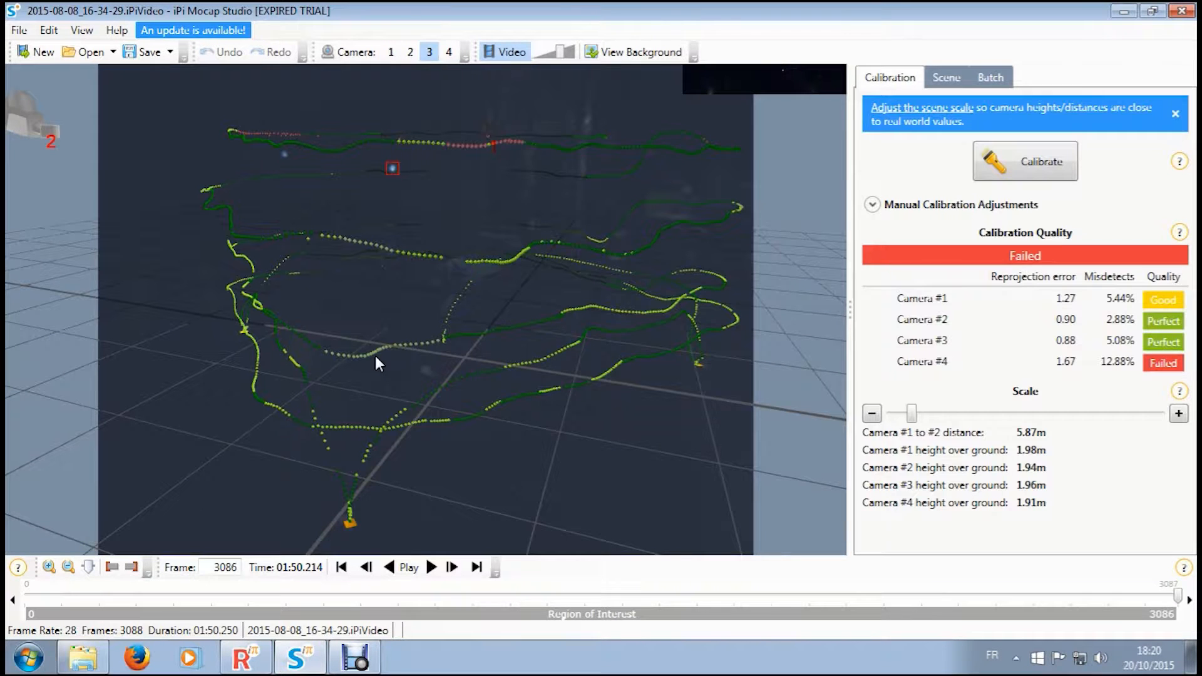
- Examine the newly calibrated marker trajectories from the viewpoints of cameras 2, 1, 3 and 4
click(410, 51)
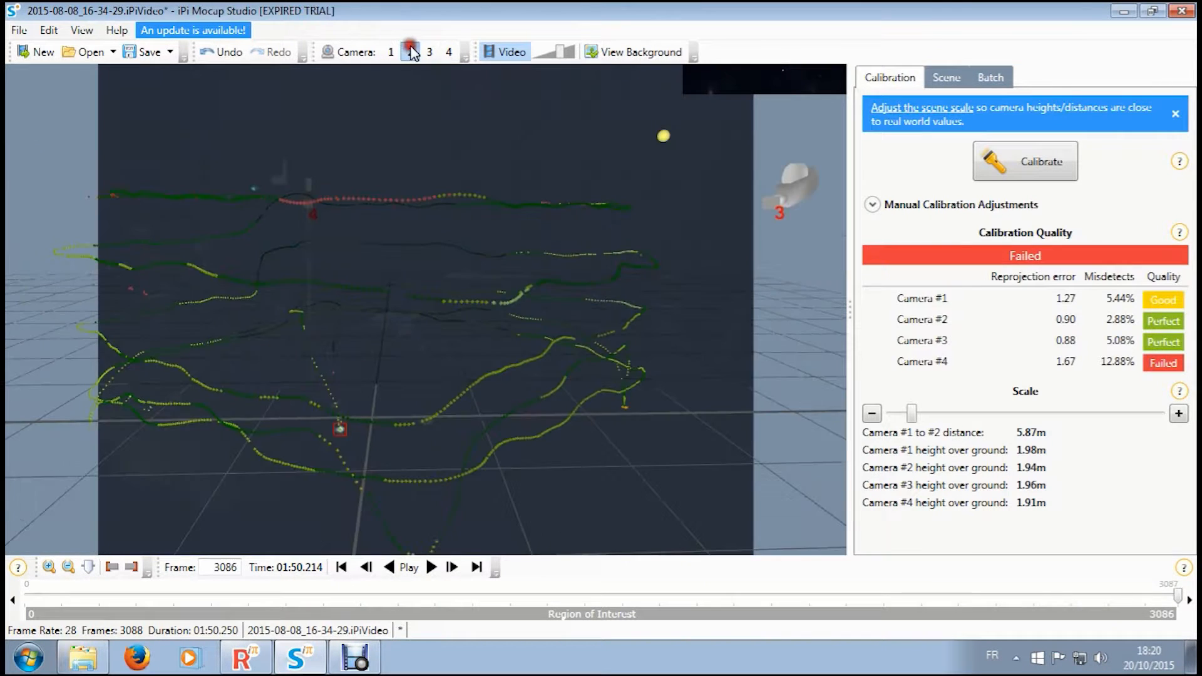
click(392, 52)
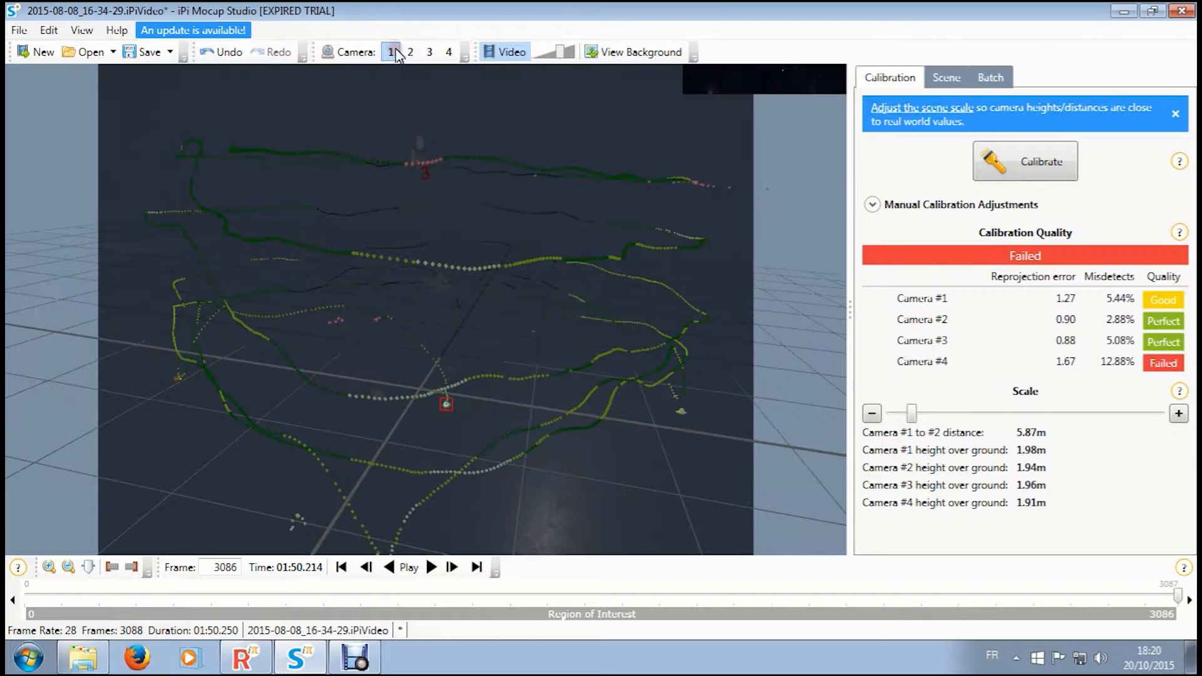
click(436, 53)
click(451, 52)
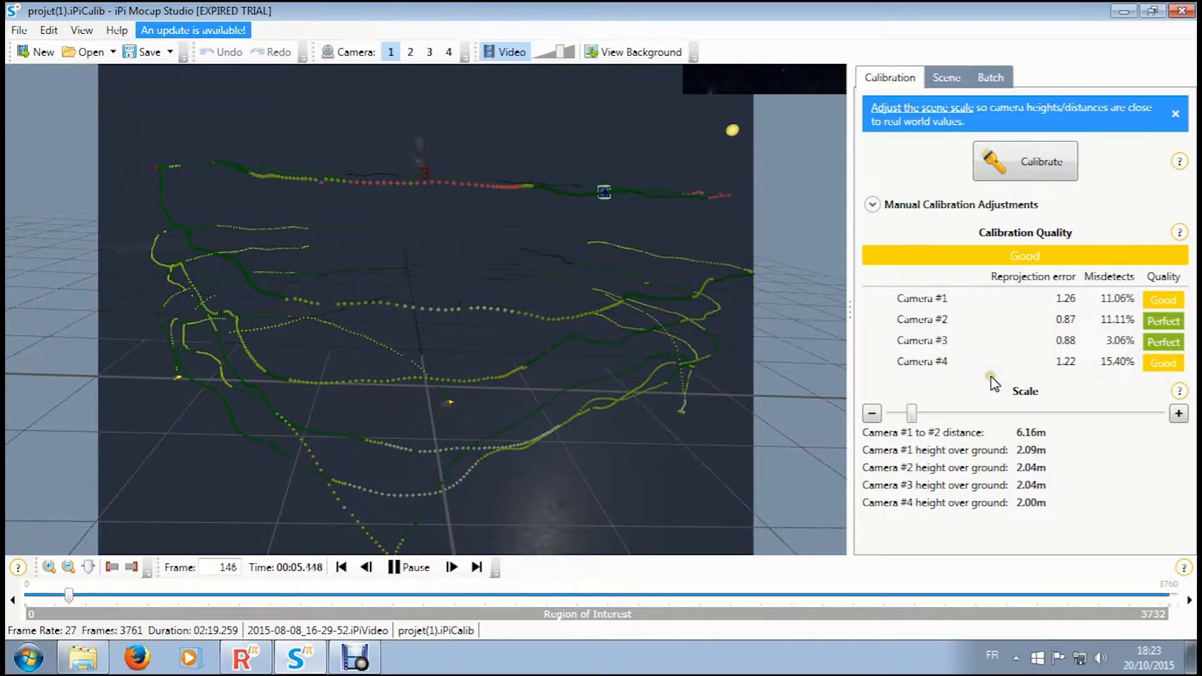
- Compare the calibration trajectories of projet(1) across all four camera views
click(409, 52)
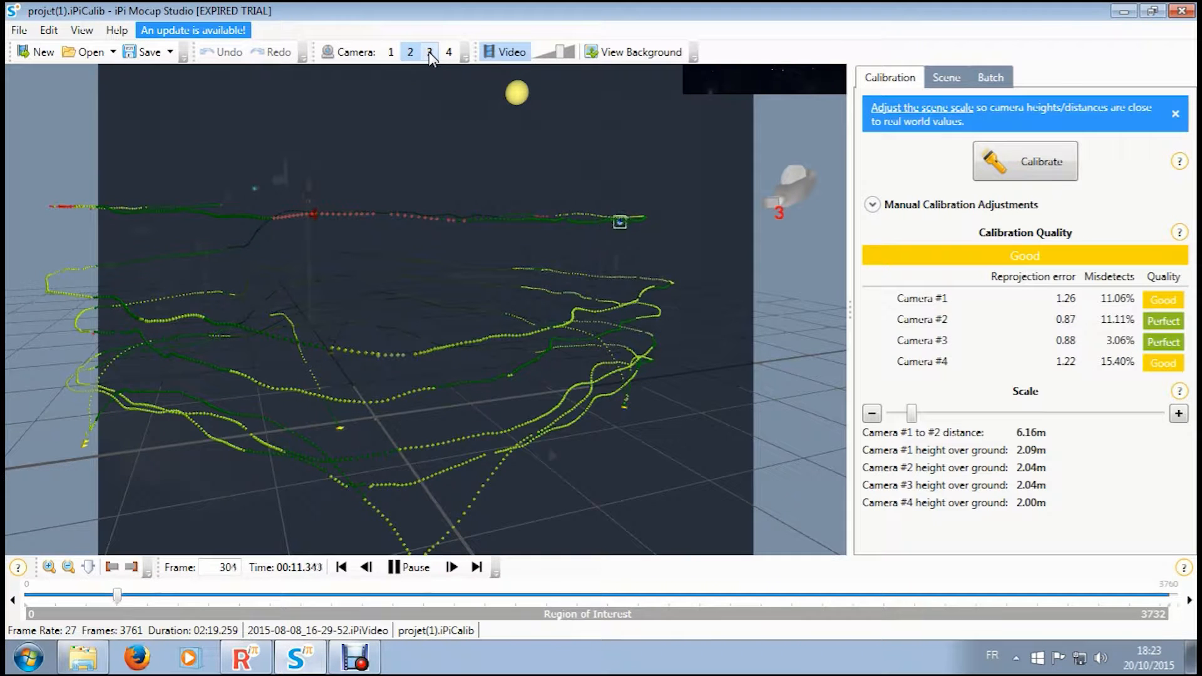
click(430, 52)
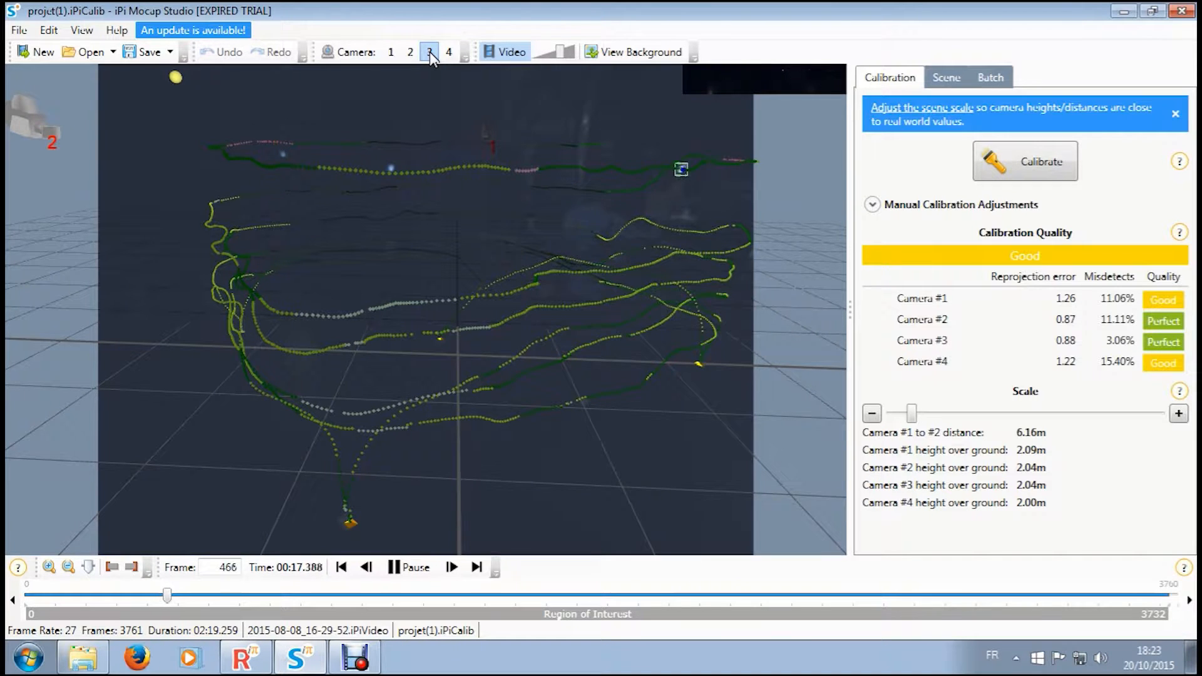
click(450, 52)
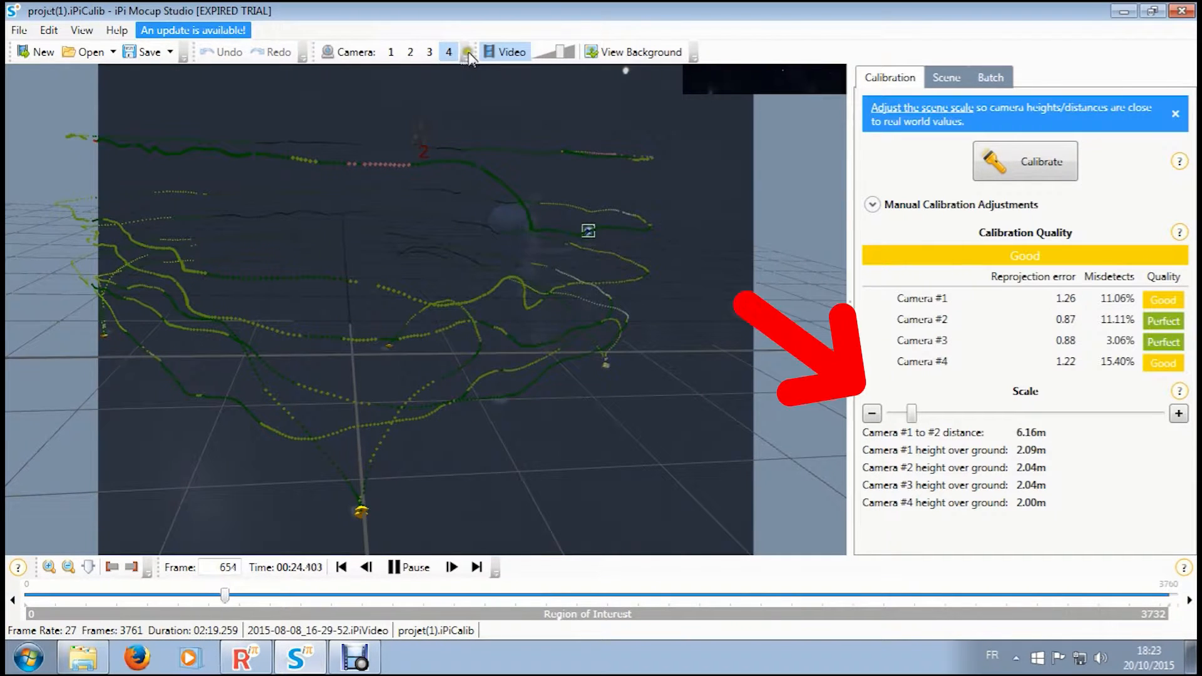
click(432, 52)
click(395, 50)
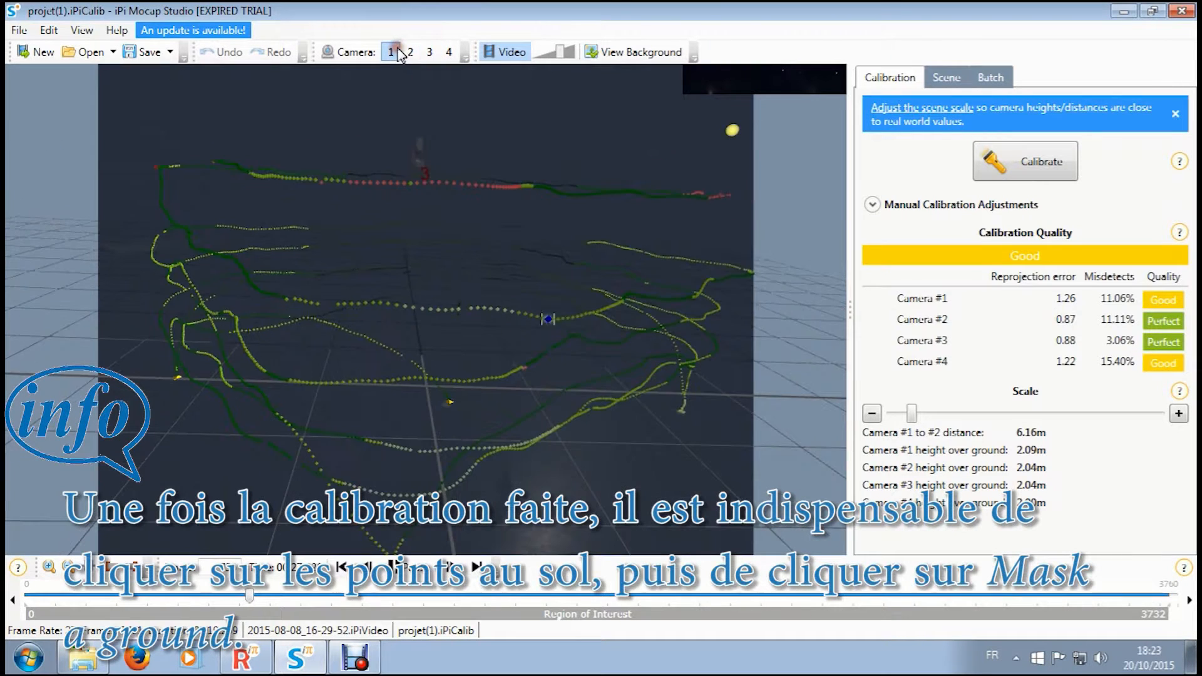
click(416, 52)
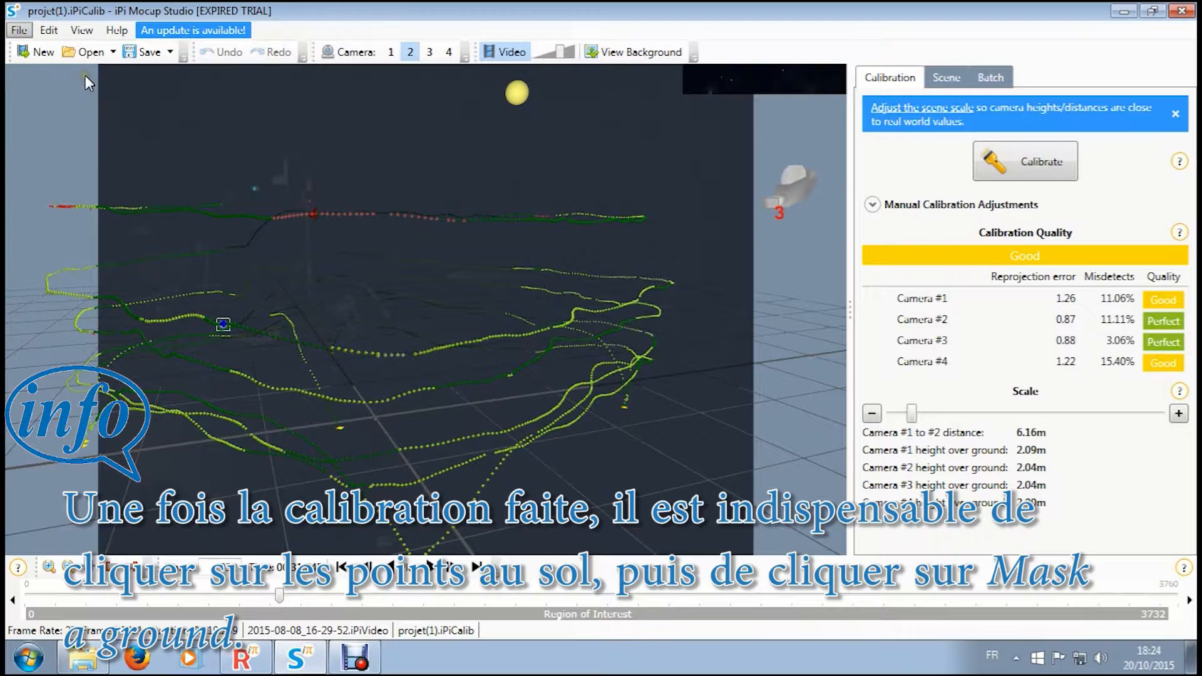
- Open the calibration project projet(2) from the 30fps scène calibrer folder, accepting the restricted functionality
double_click(343, 296)
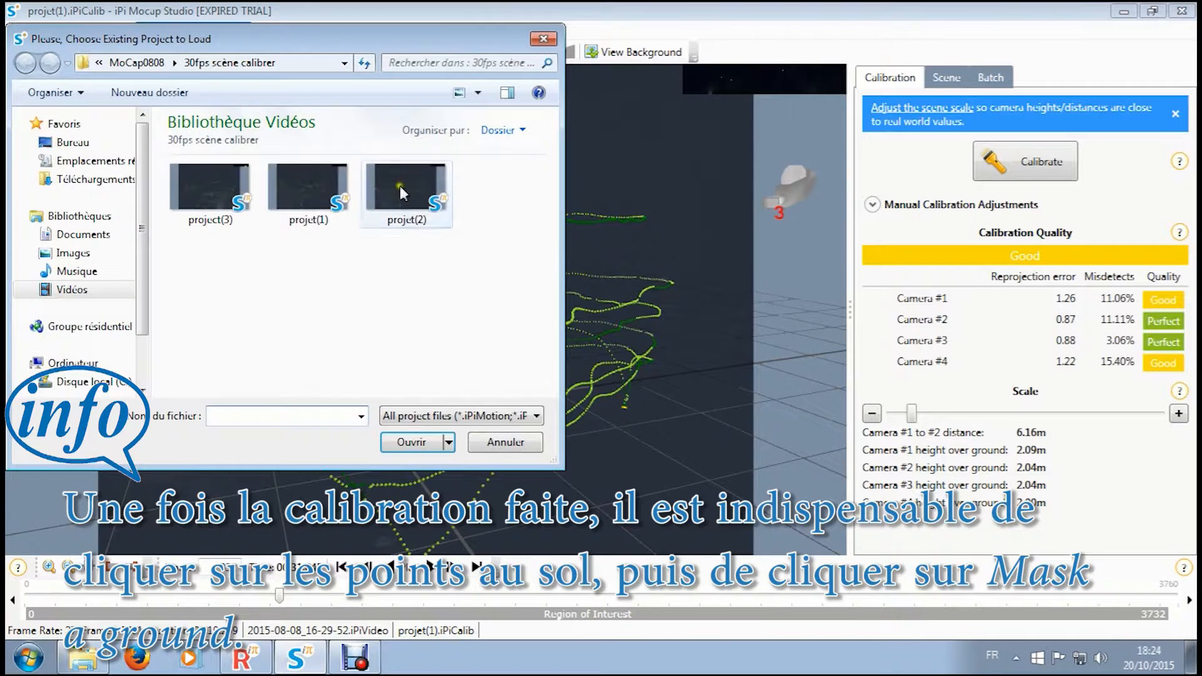
double_click(399, 185)
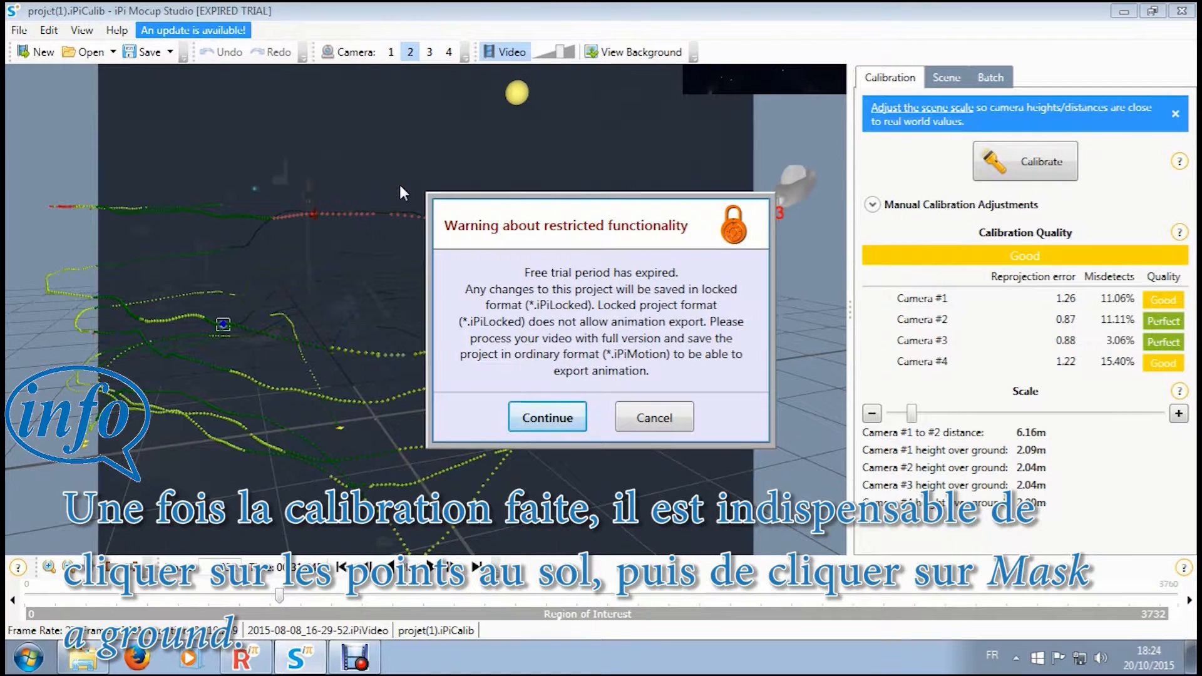
click(546, 417)
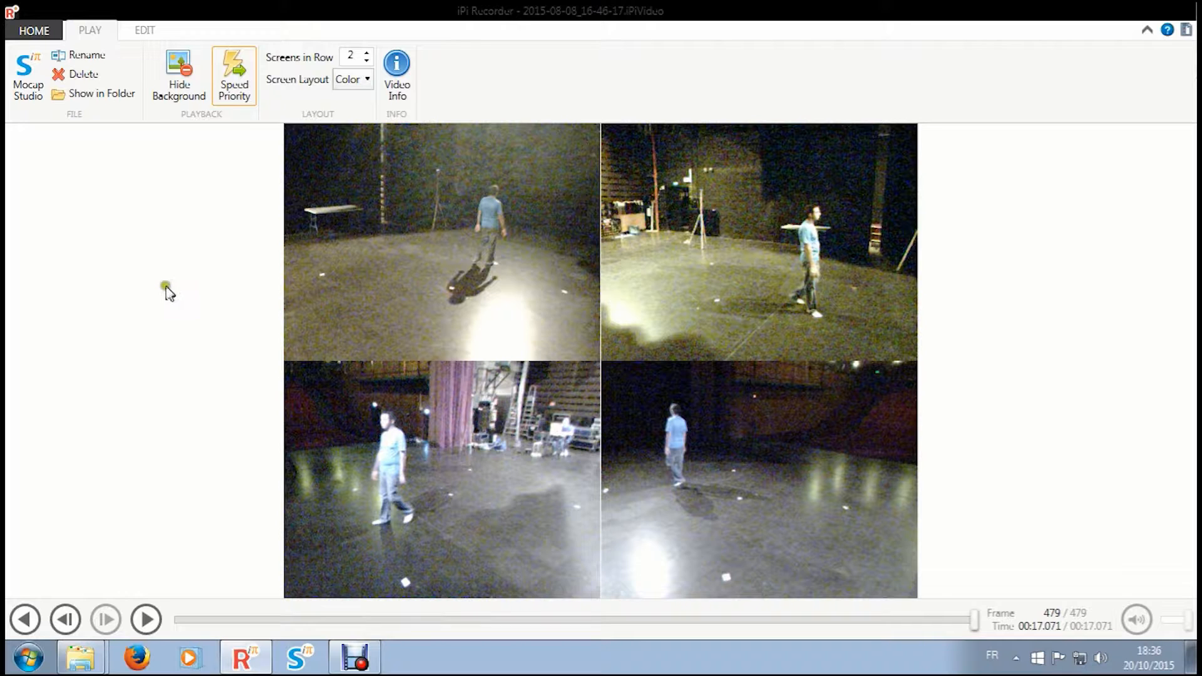
- Send the recorded video 2015-08-08_16-46-17 to iPi Mocap Studio and start an action project in locked format
click(35, 85)
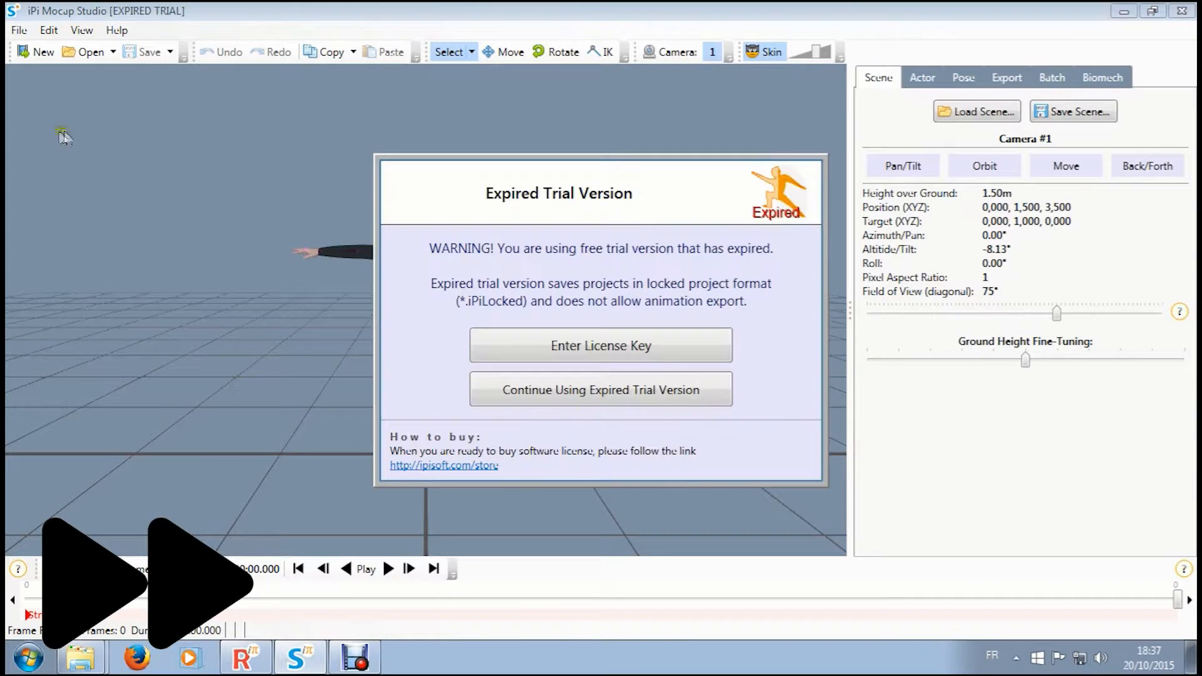
click(485, 385)
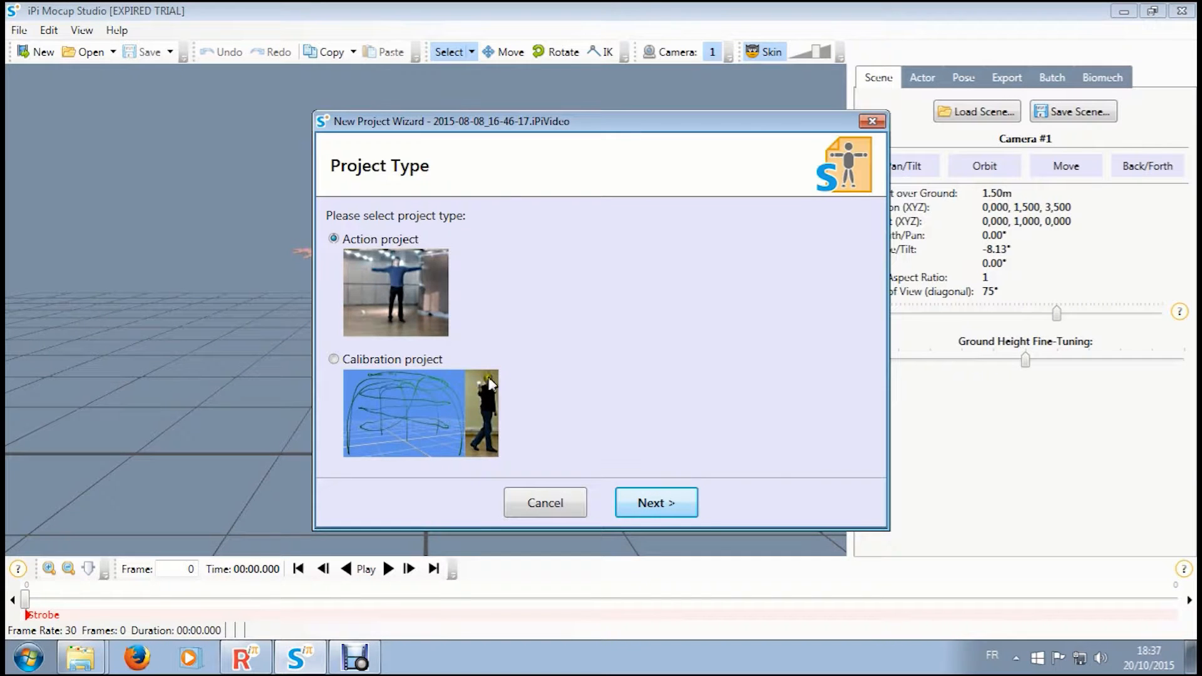
click(670, 508)
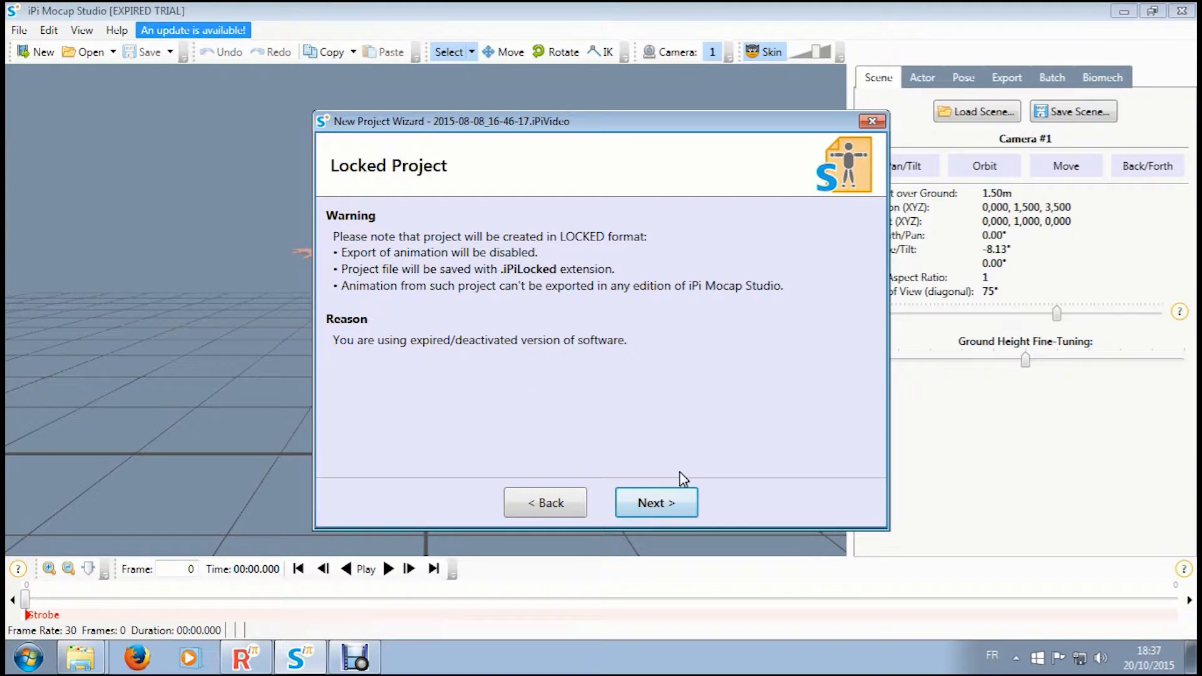
click(674, 502)
click(673, 502)
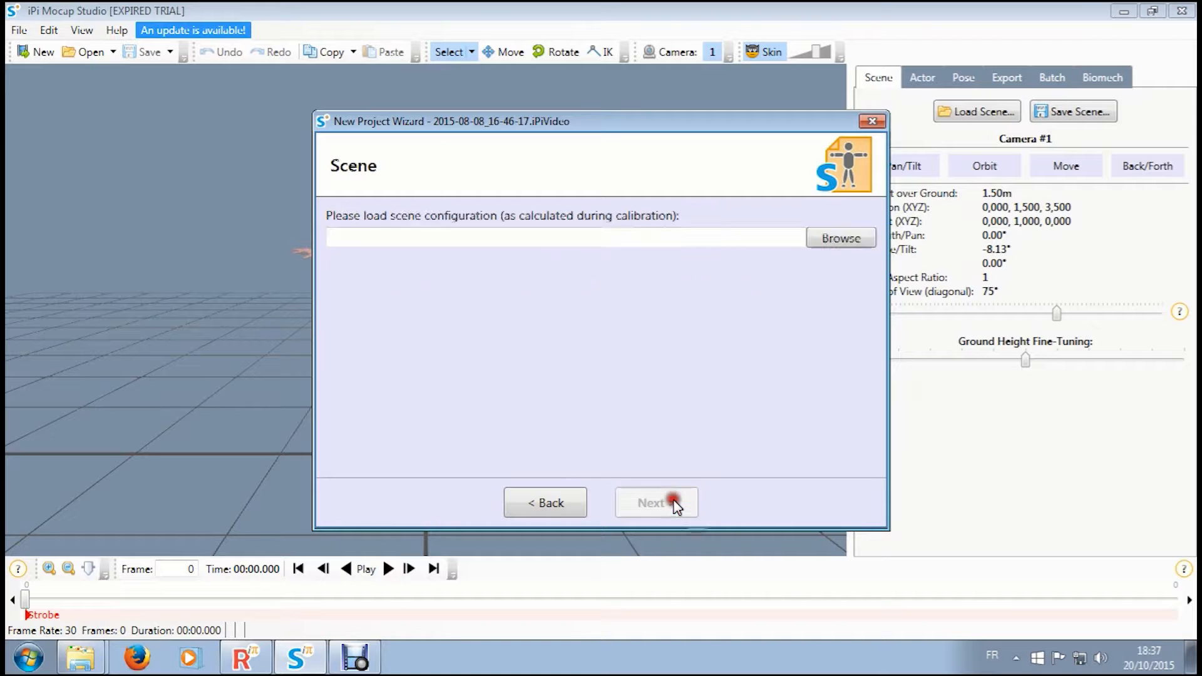
- Load the calibrated scene configuration (1)v2 from the 30fps scène calibrer folder into the new project
click(841, 241)
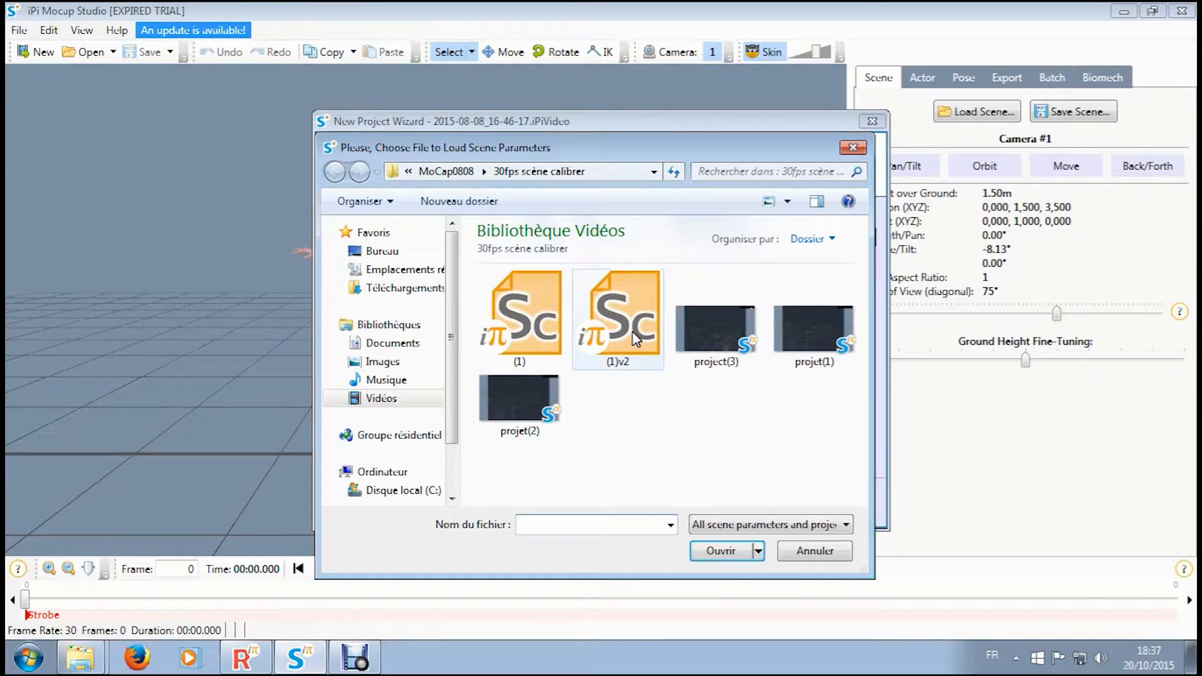
double_click(637, 338)
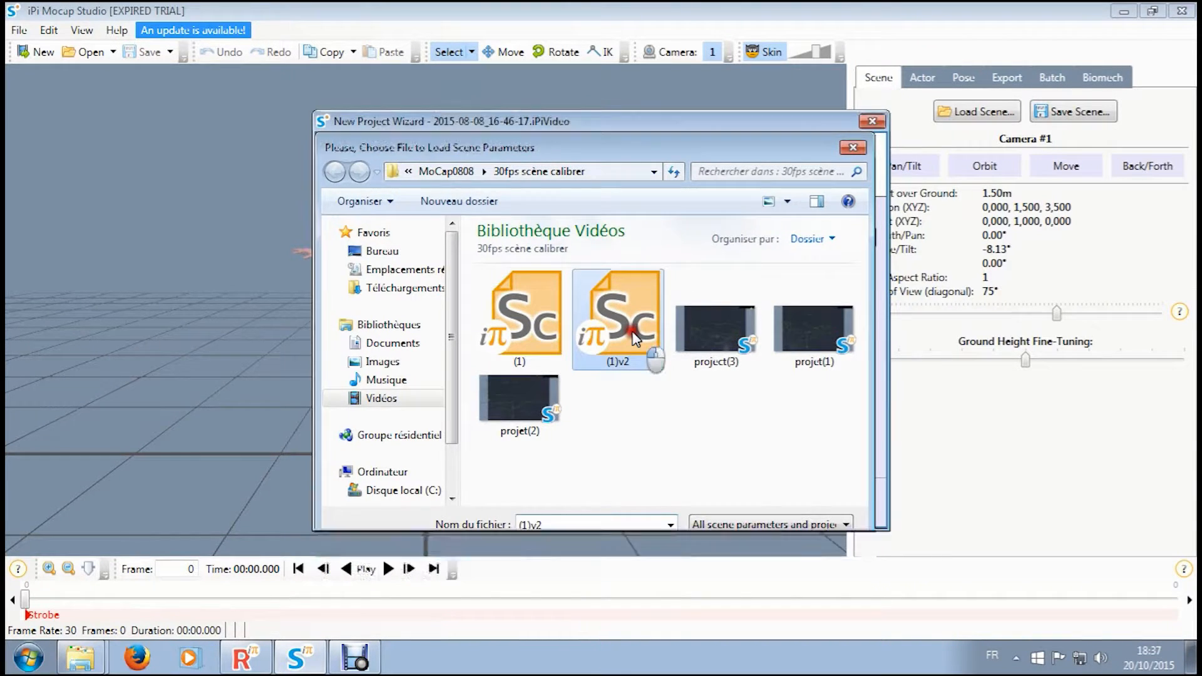
click(658, 503)
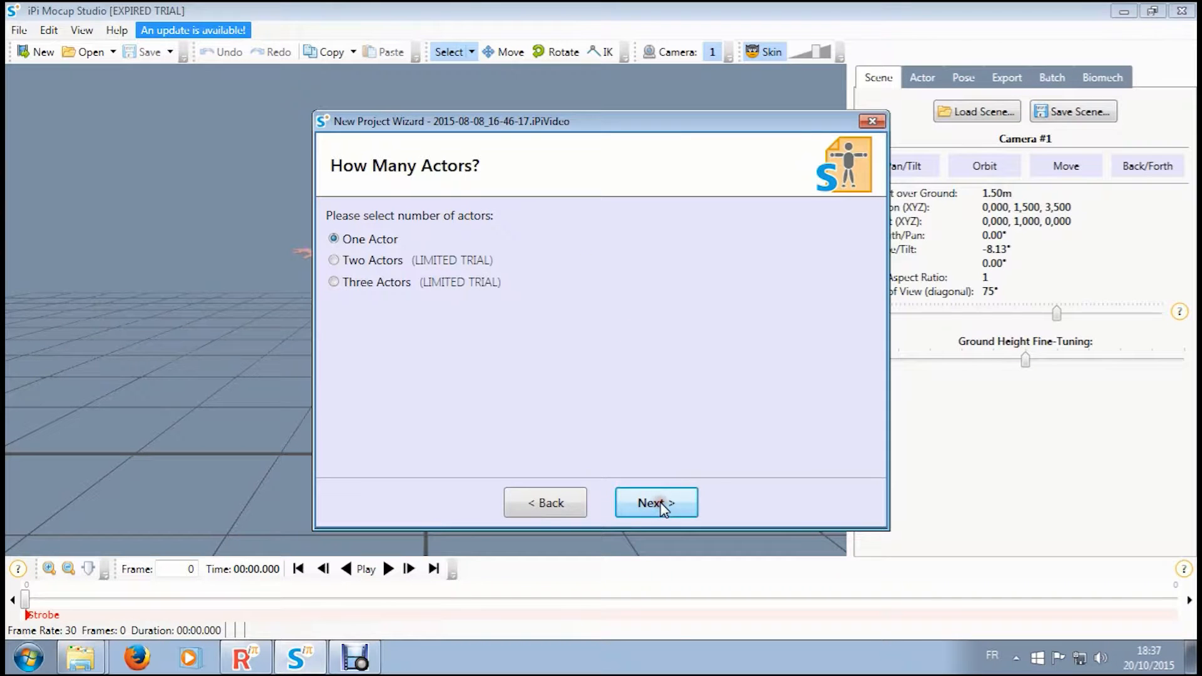
- Configure one male actor, 1.70 m tall, with the T-shirt clothing model, and create the action project
click(660, 503)
click(398, 393)
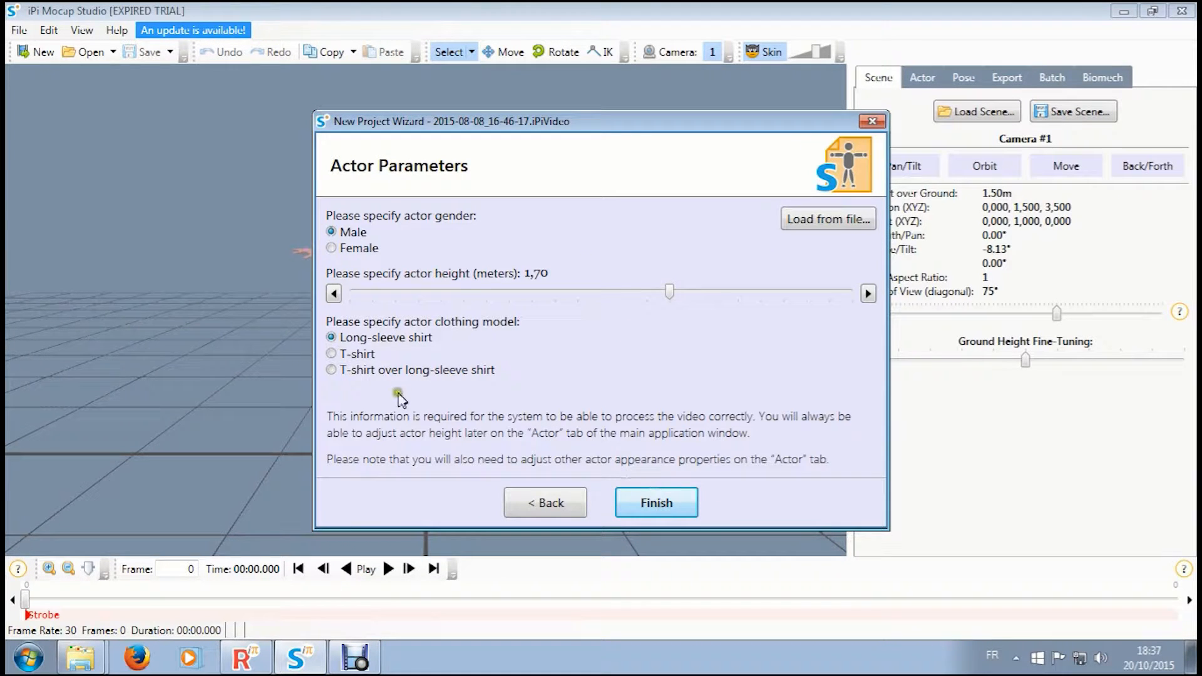
click(355, 355)
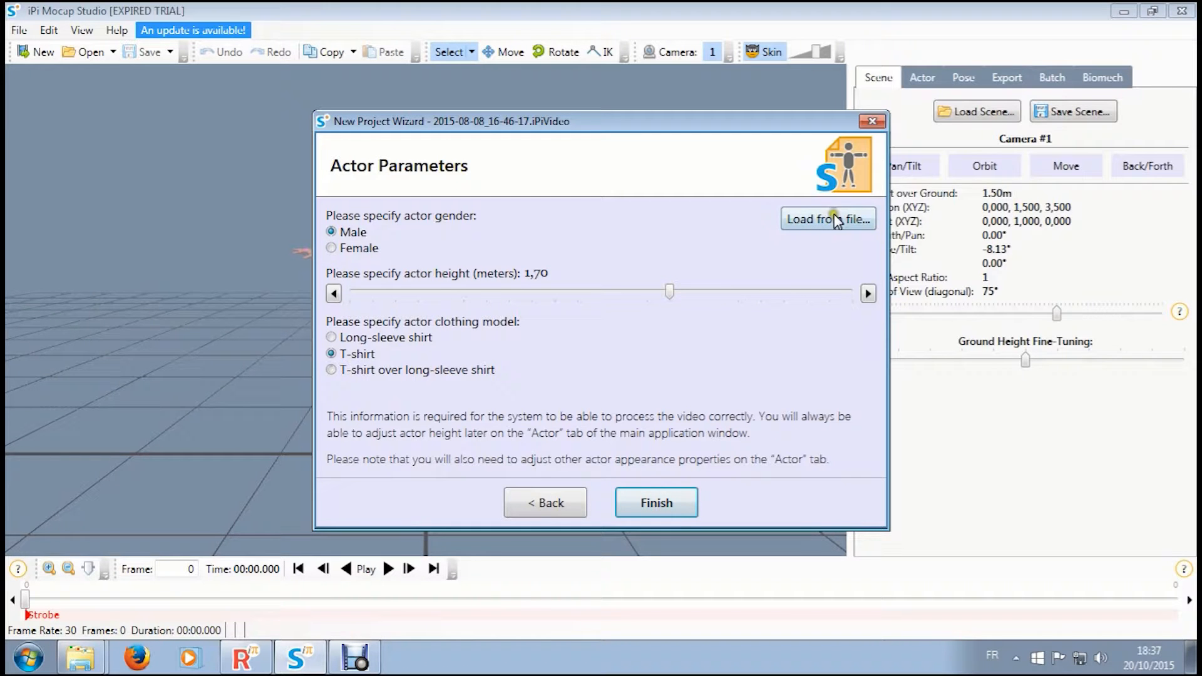
click(652, 503)
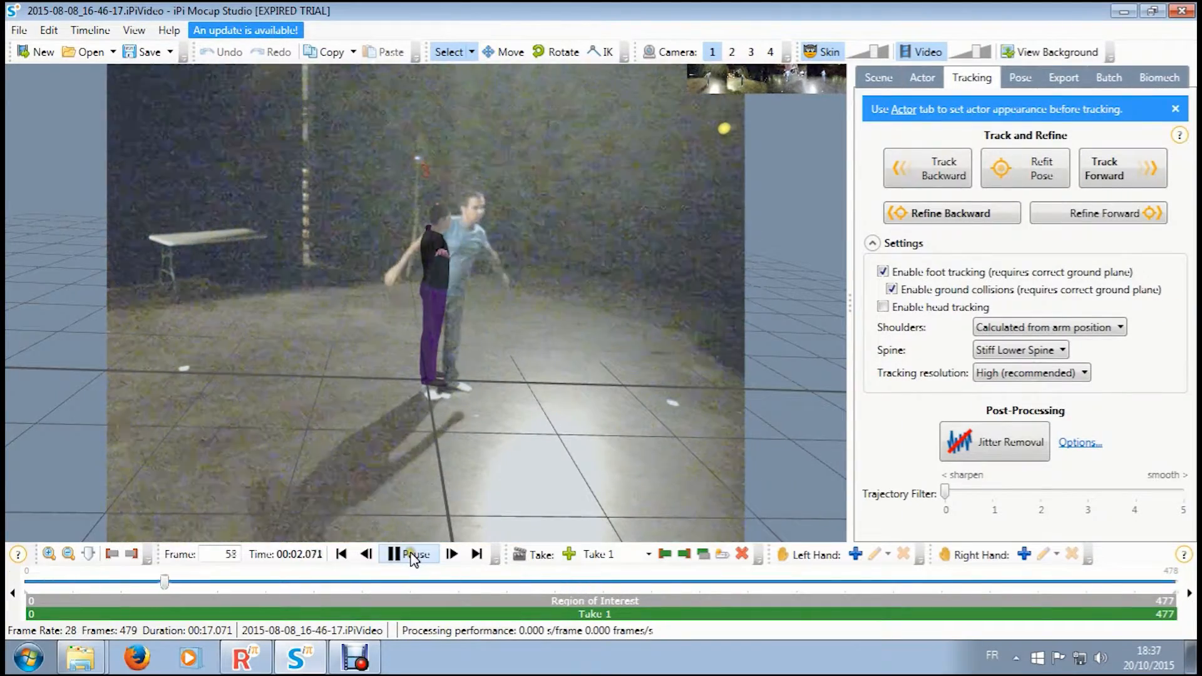
- Stop playback, return to frame 0, and turn and move the actor model onto the performer in the camera 1 view
click(389, 554)
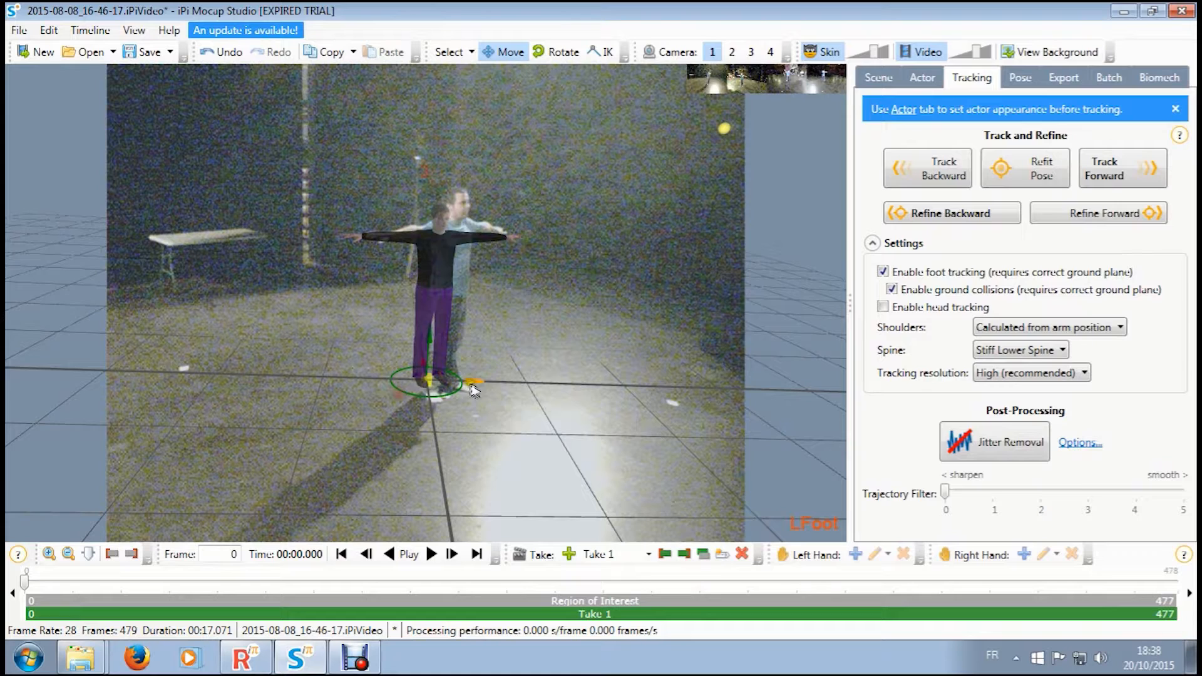
drag(474, 383, 493, 384)
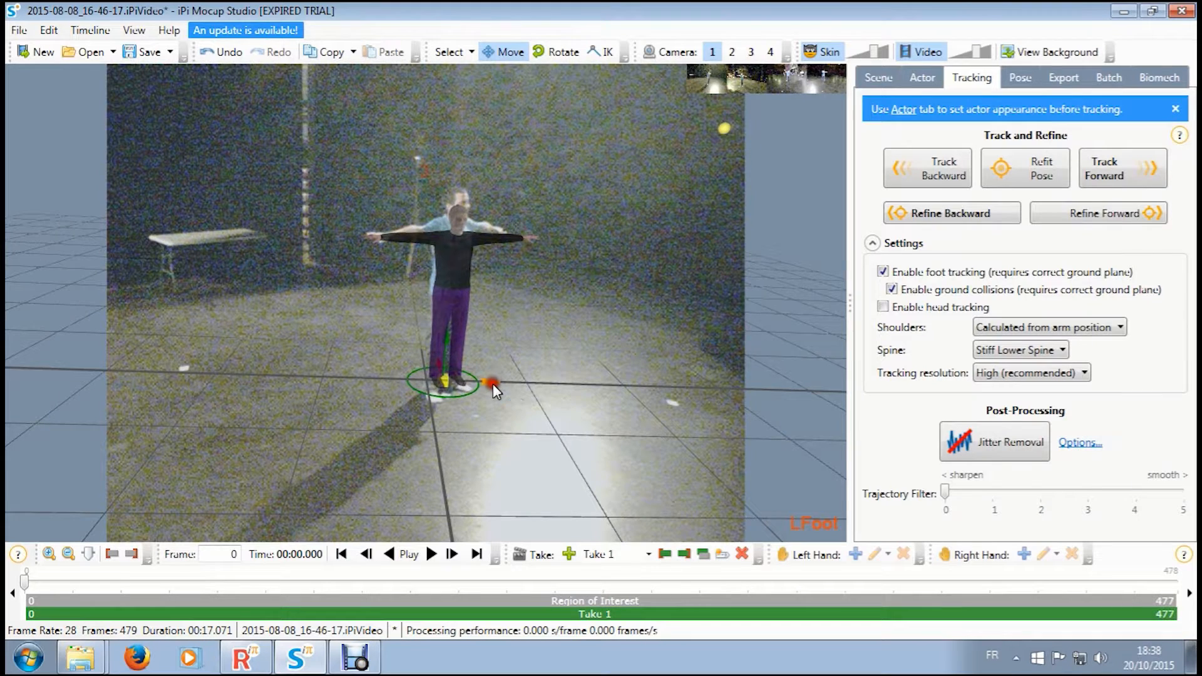
drag(452, 337, 449, 345)
- Check the actor model's placement from cameras 2 and 3, and shift it toward the performer in the camera 4 view
click(730, 52)
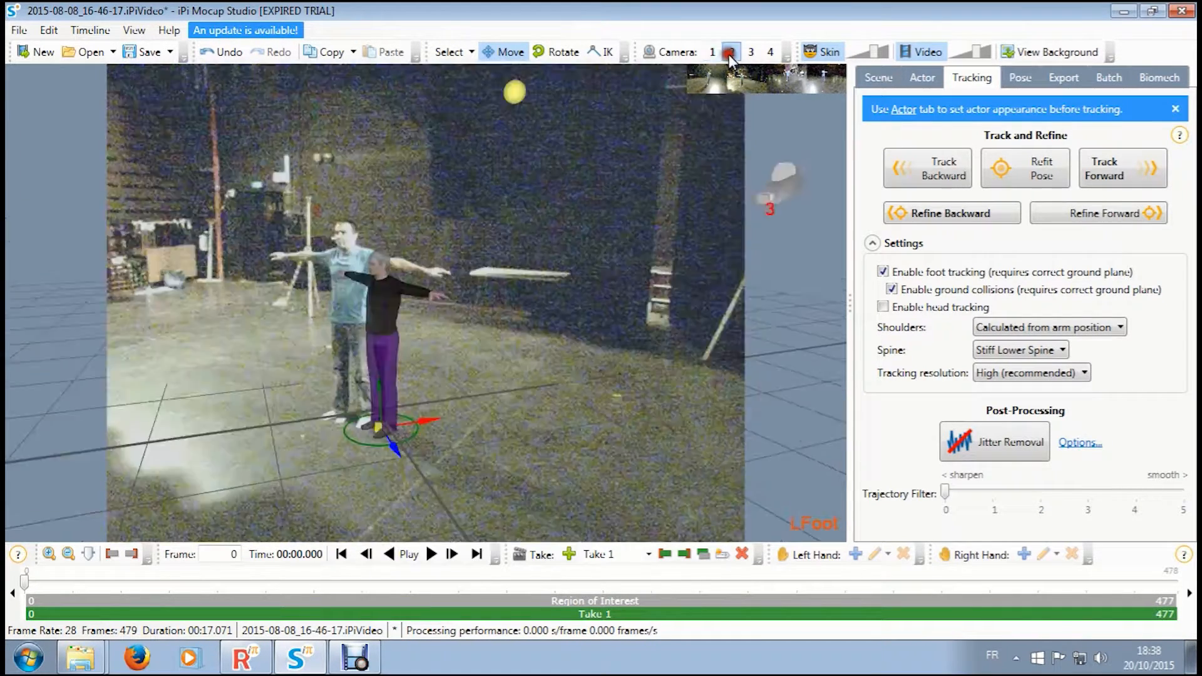
click(751, 55)
click(767, 55)
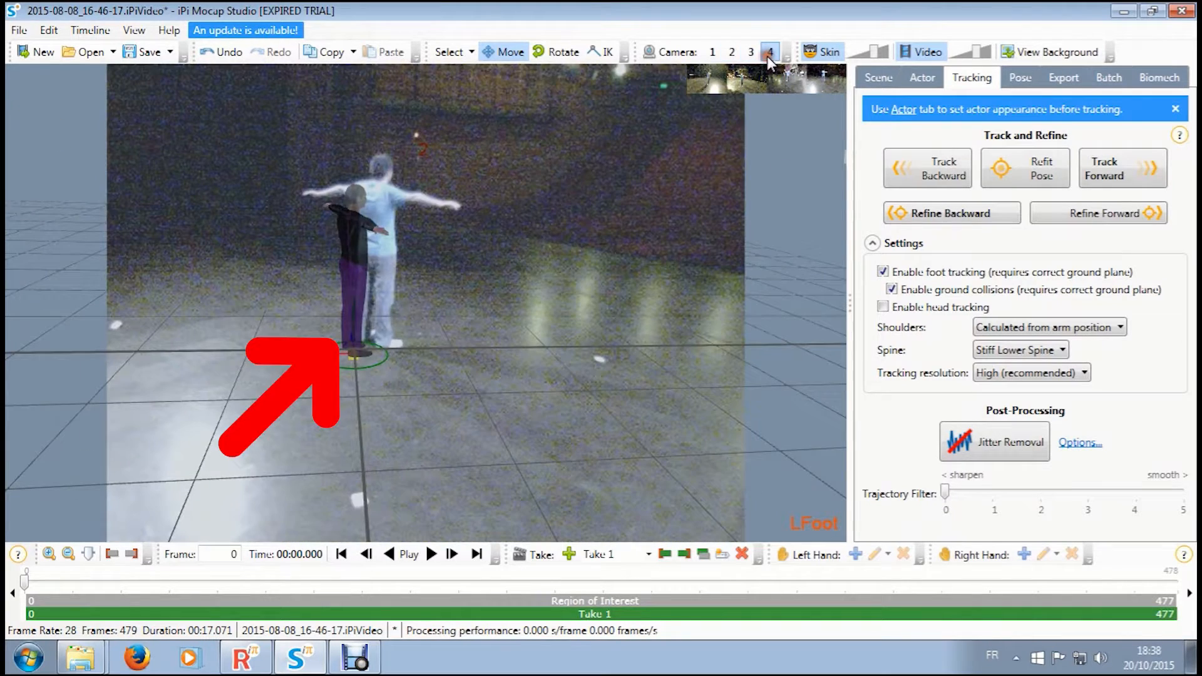
drag(340, 349, 346, 377)
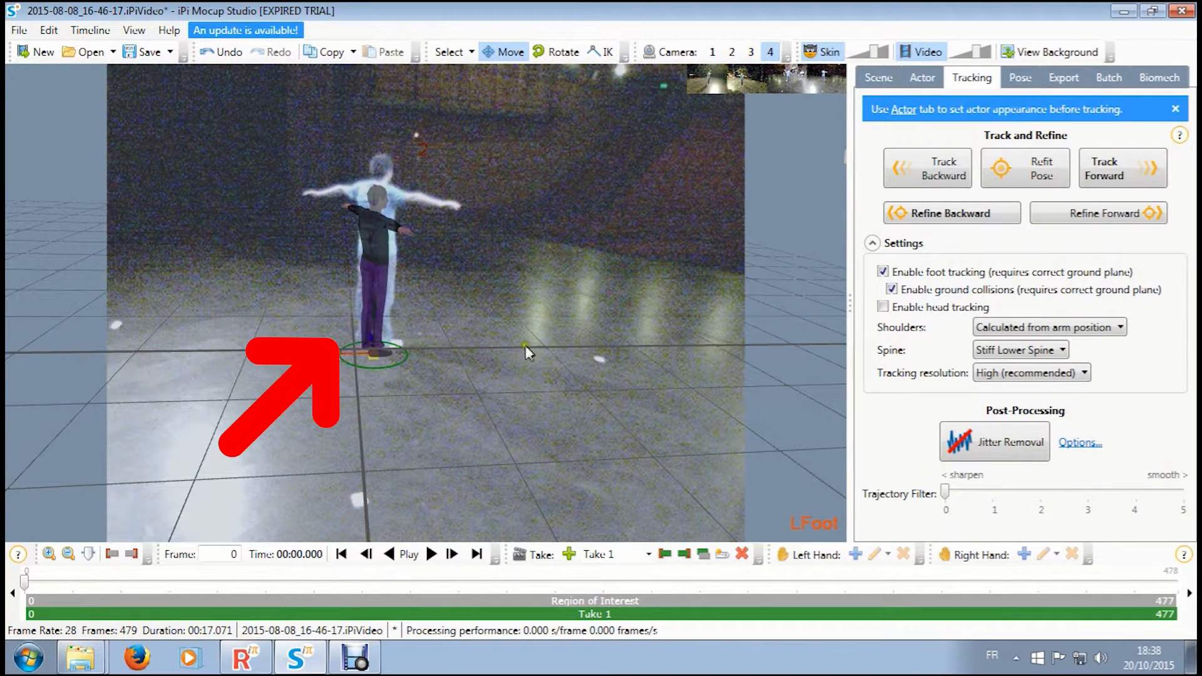
- Set the actor's height to 1.89 m and realign the model with the performer in the camera 1 view
click(915, 79)
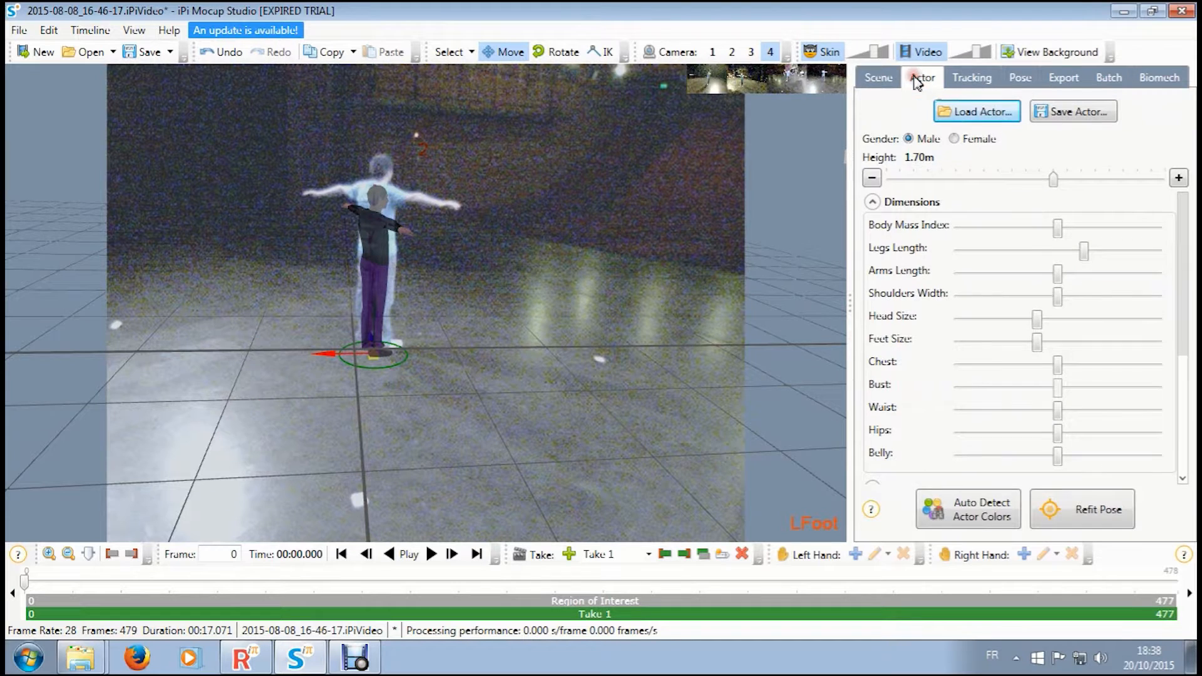
drag(1048, 180, 1079, 181)
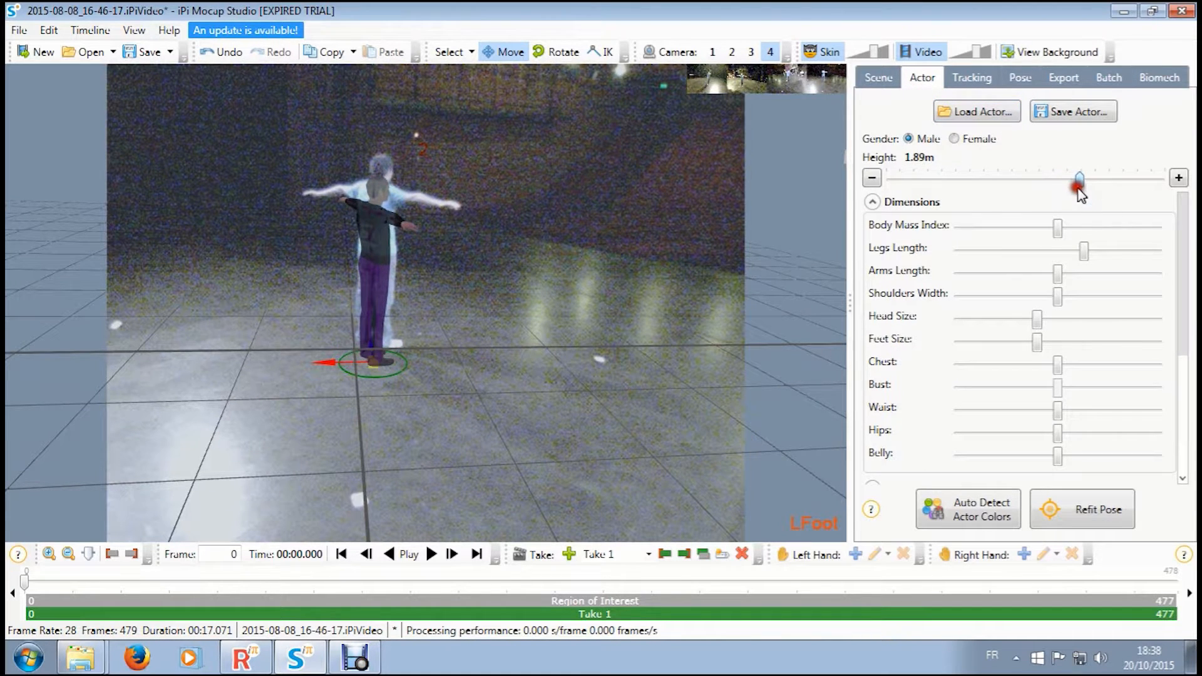
click(712, 52)
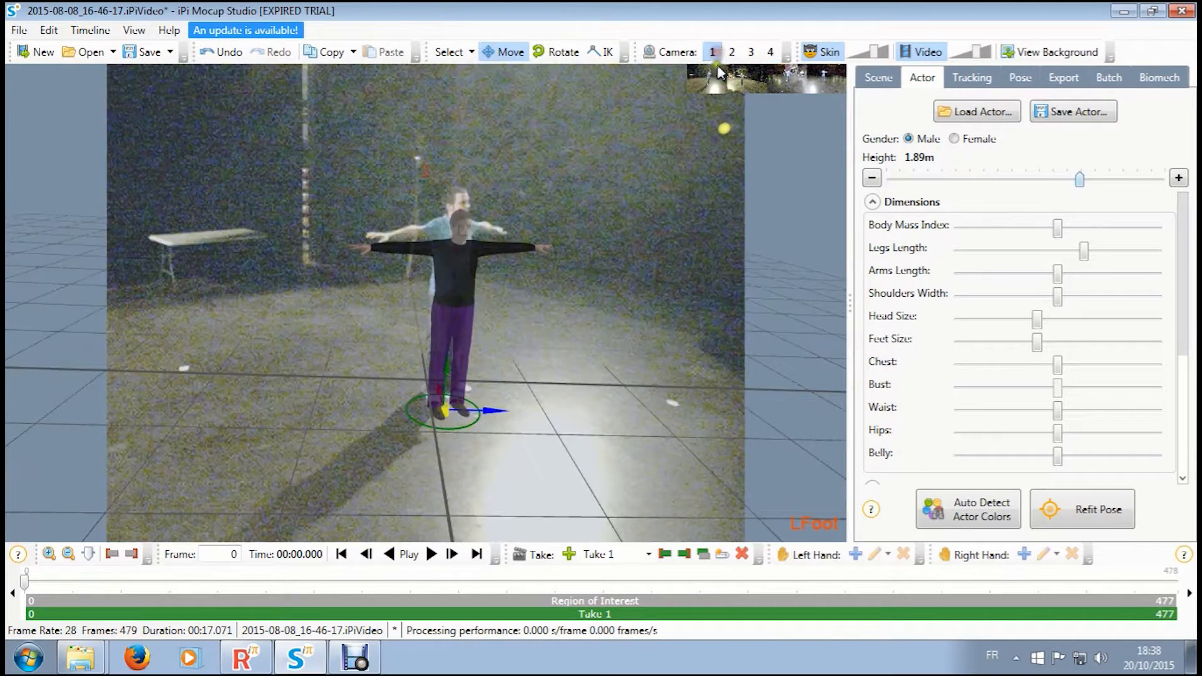
drag(436, 371, 449, 352)
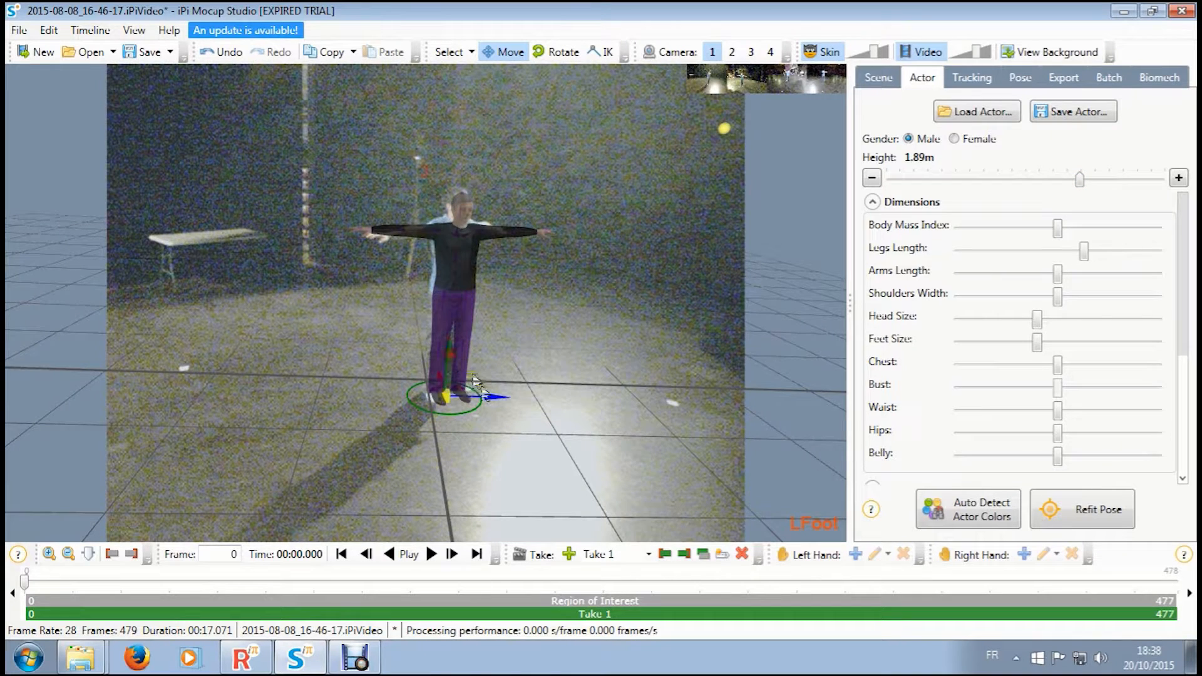
- Realign the actor model with the performer by shifting it in the camera 2, camera 3 and camera 1 views
click(736, 50)
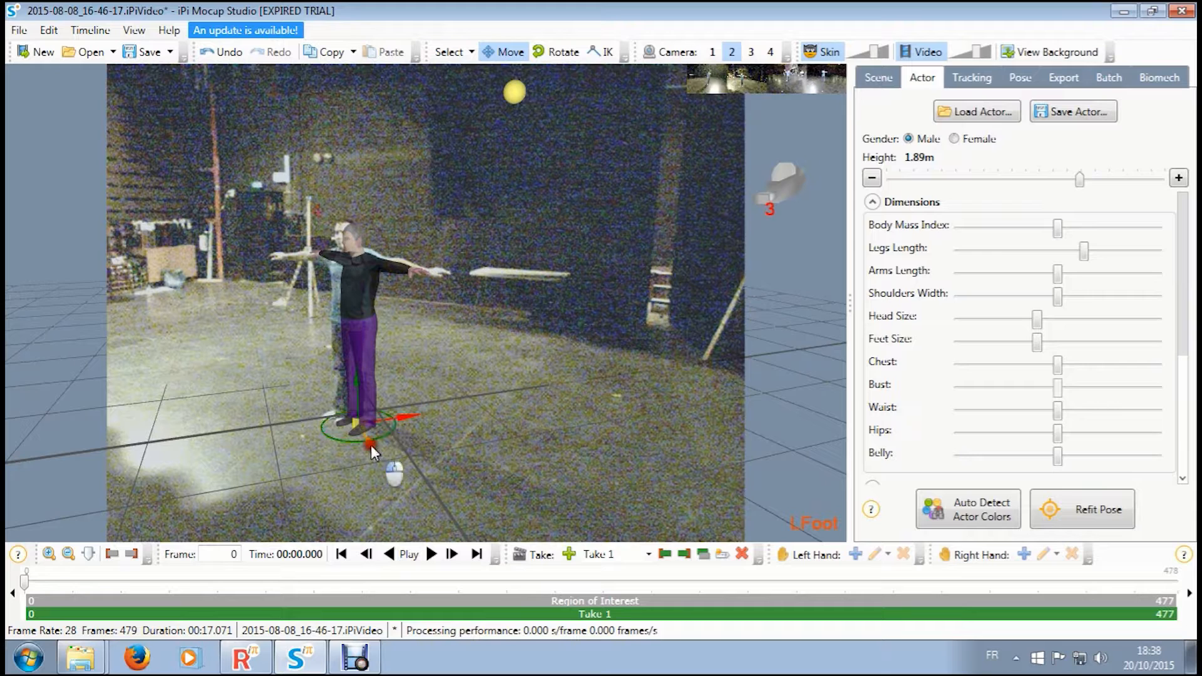
drag(370, 442, 401, 414)
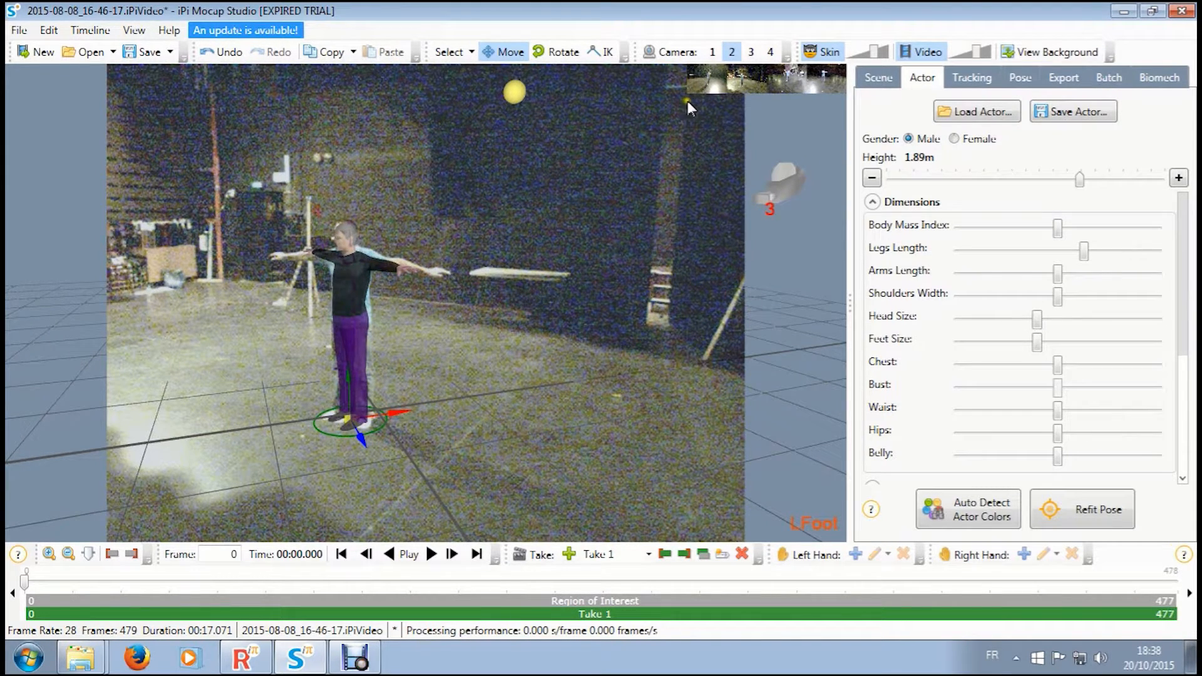
click(754, 52)
drag(415, 343, 455, 311)
click(712, 52)
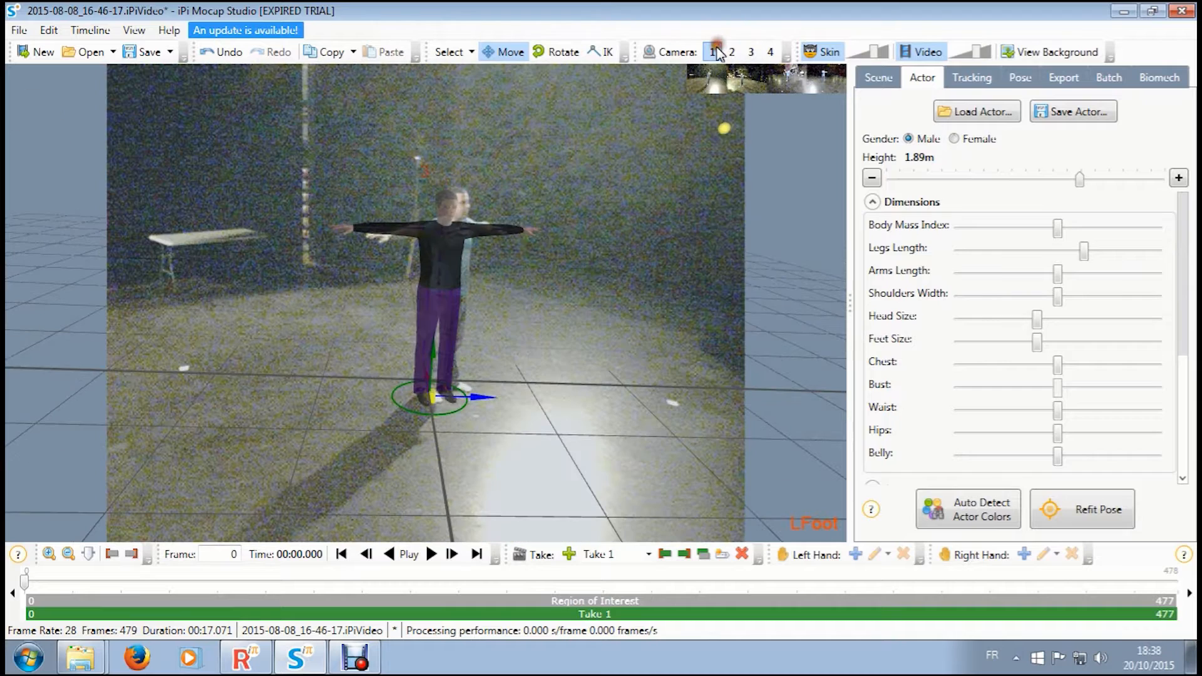
mouse_move(474, 396)
mouse_down()
mouse_move(469, 406)
mouse_move(492, 397)
mouse_up()
- Use IK to match the model's right and left hands in camera 4 and its right foot in camera 2 to the performer
click(734, 51)
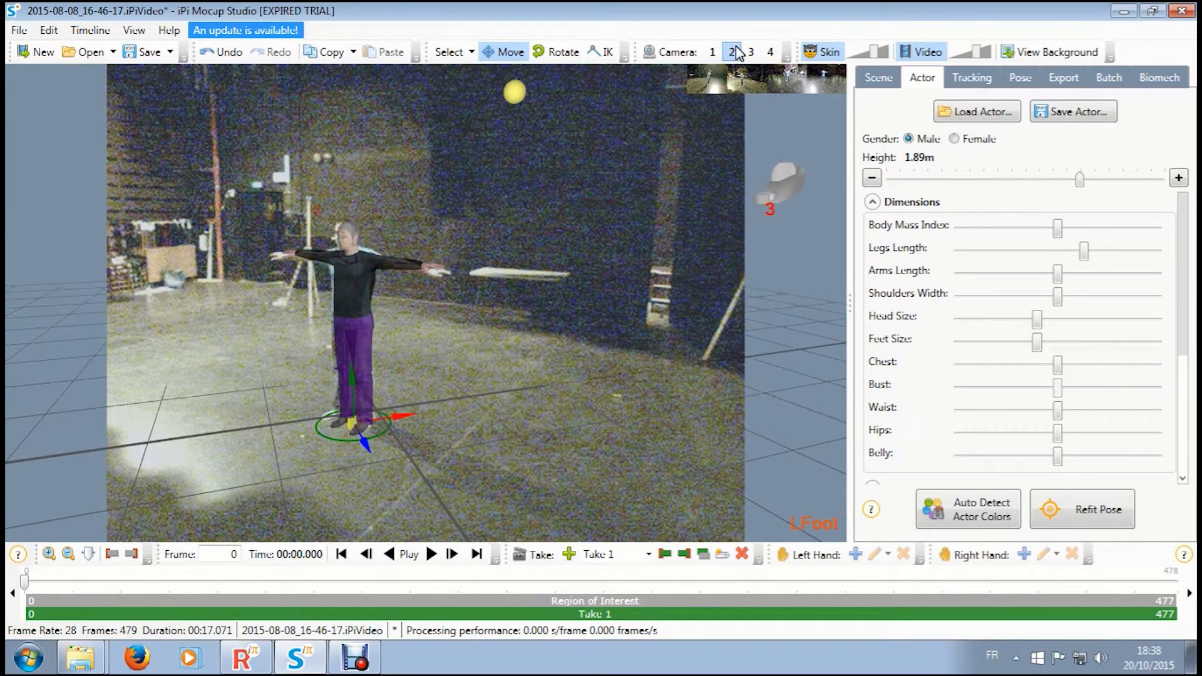
click(749, 52)
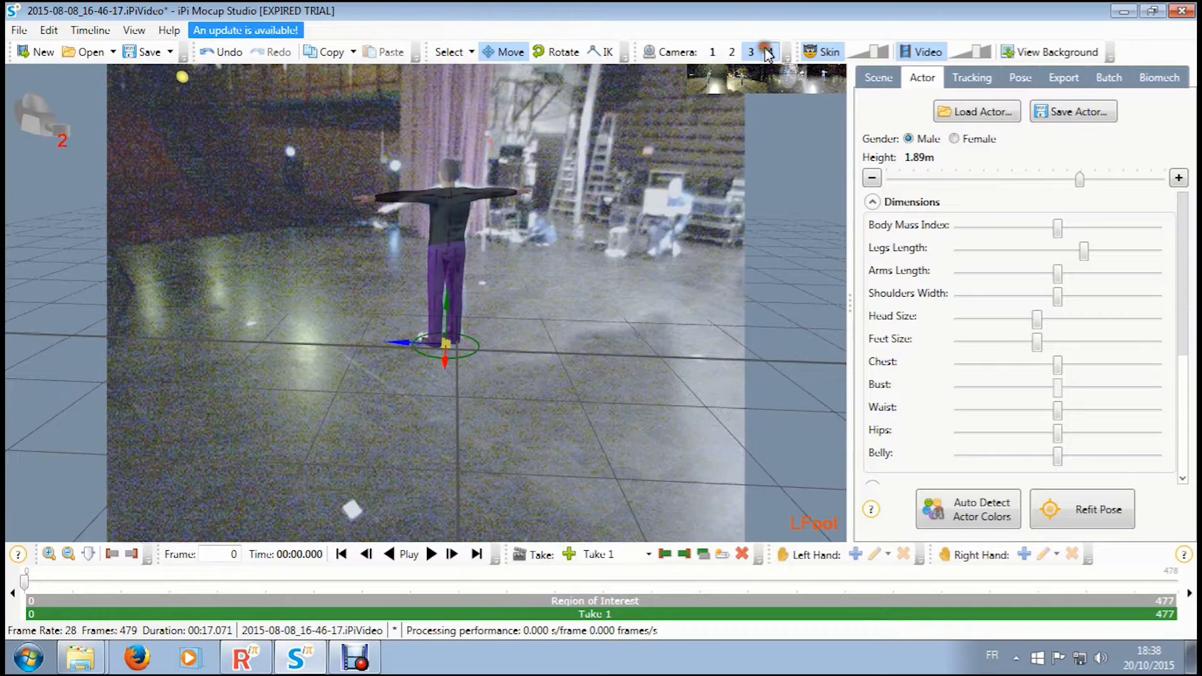
click(769, 52)
click(594, 55)
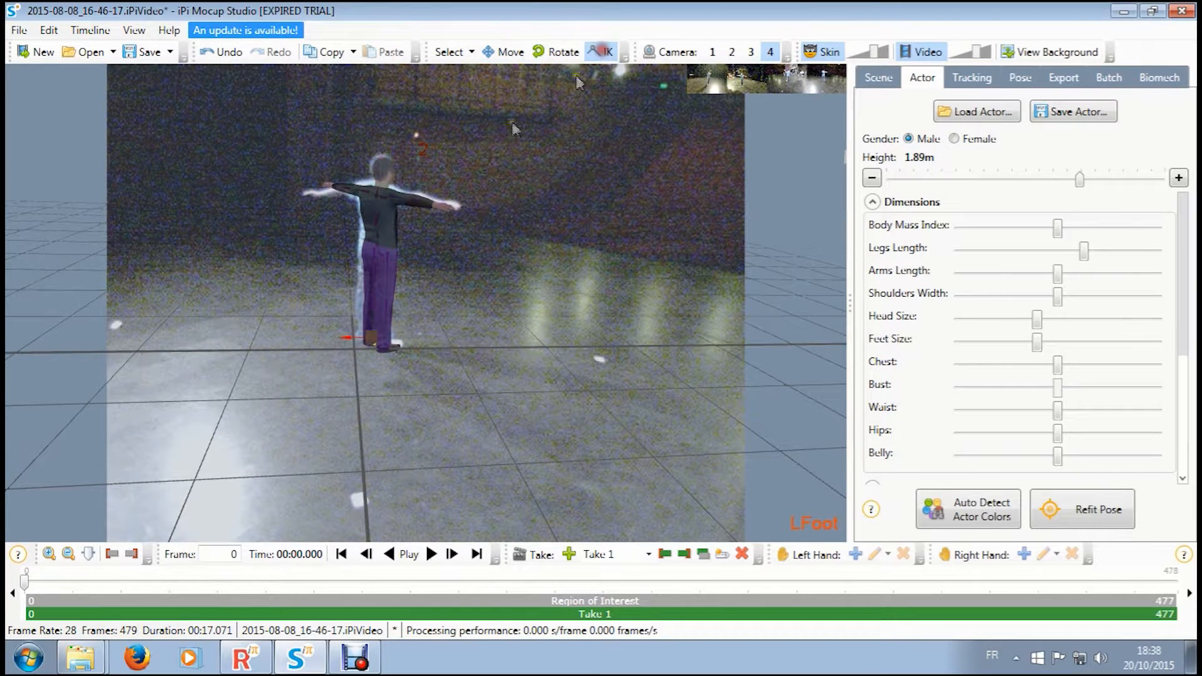
click(438, 206)
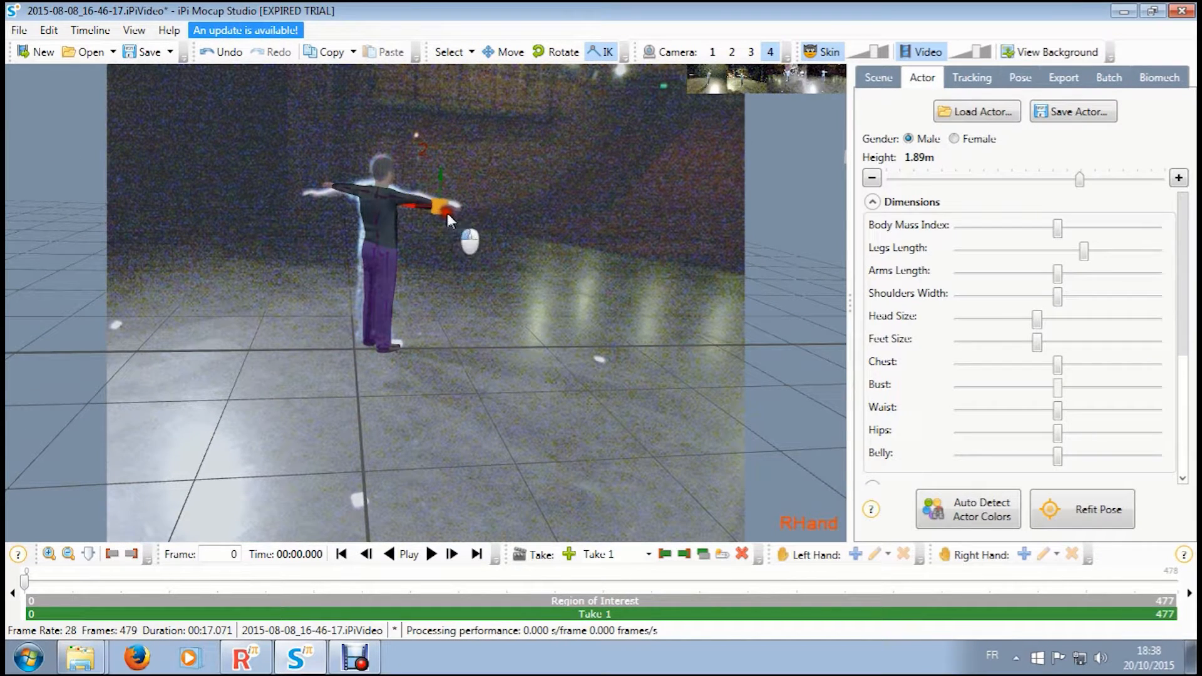
click(331, 188)
drag(330, 188, 311, 197)
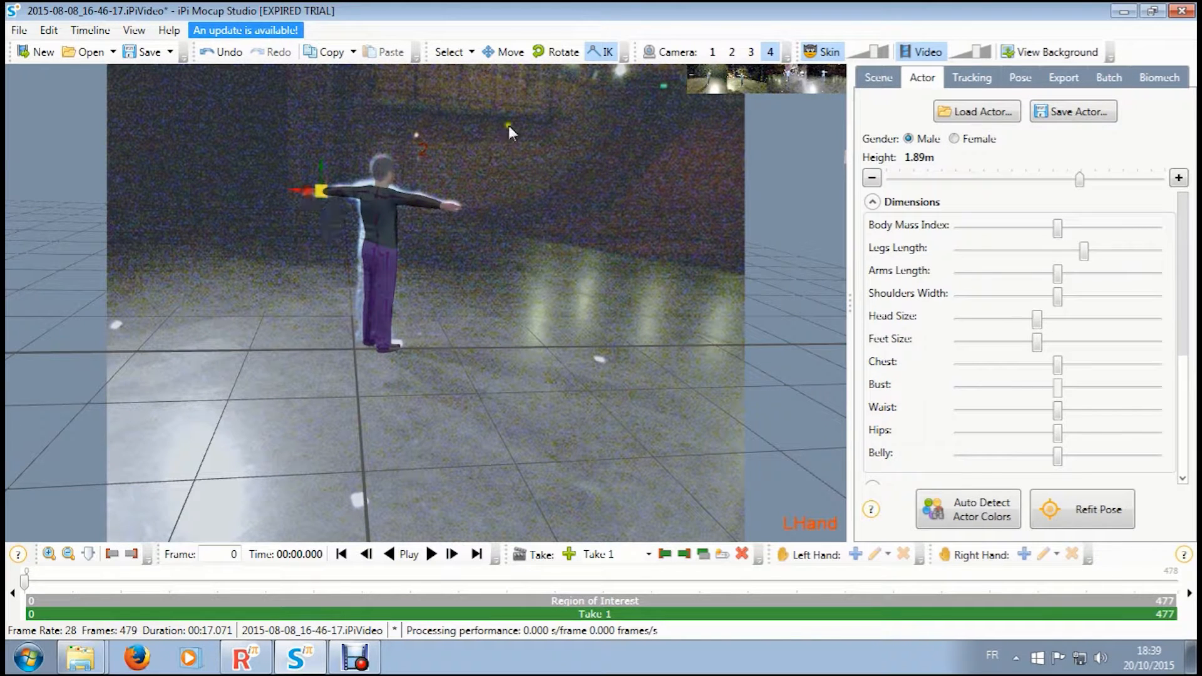
click(731, 52)
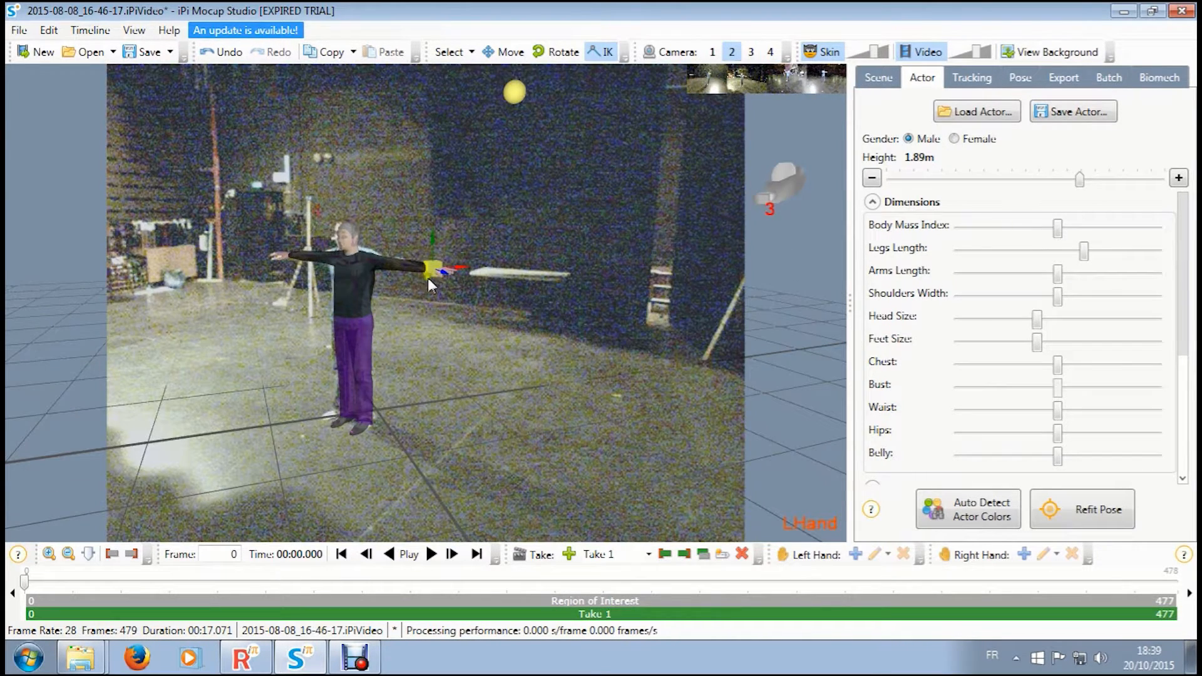
drag(342, 416, 336, 416)
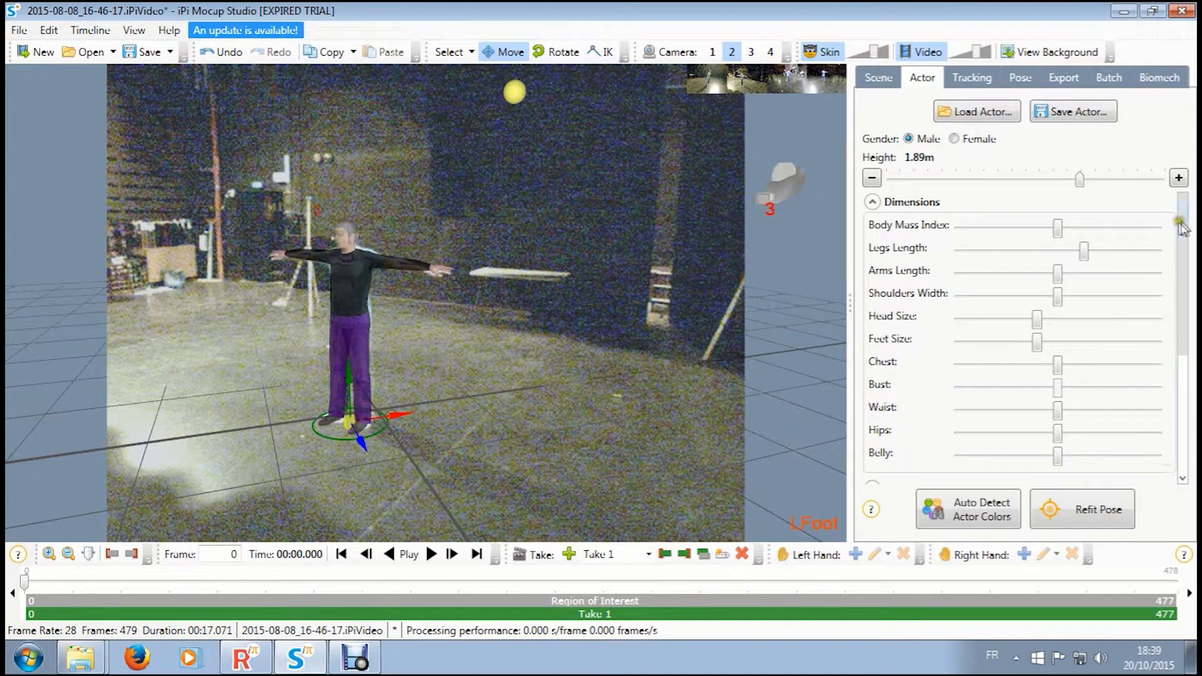
- Set the actor's clothing model to T-Shirt
drag(1181, 226, 1182, 363)
click(1103, 311)
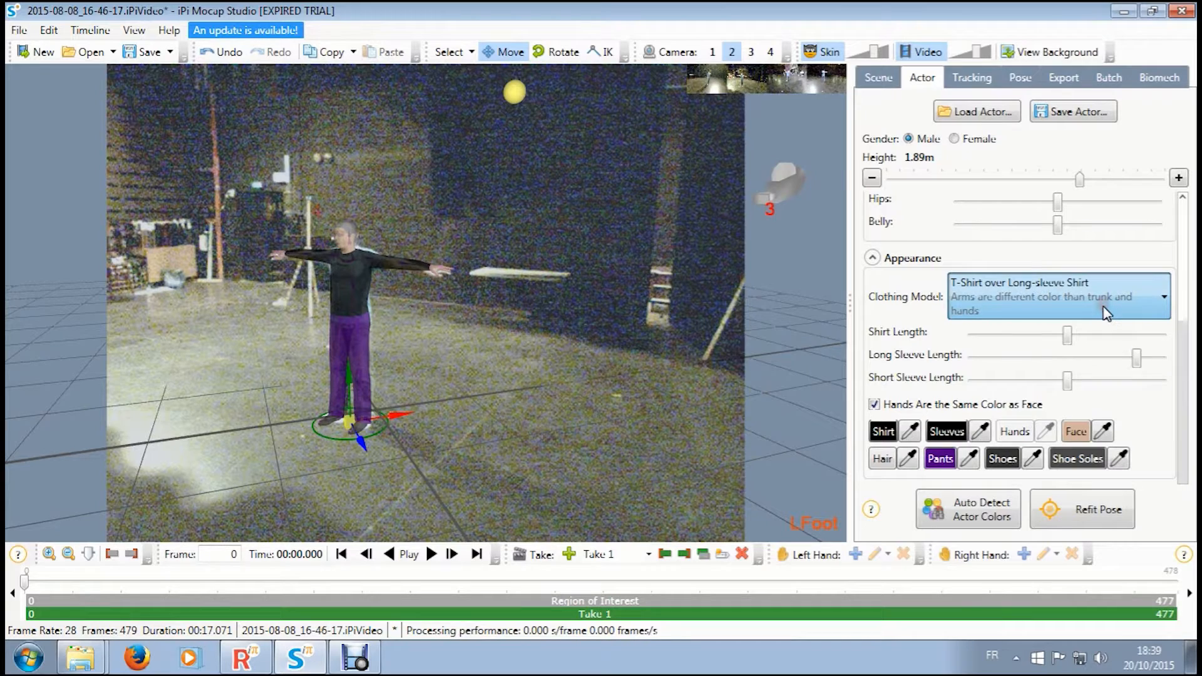
click(1025, 354)
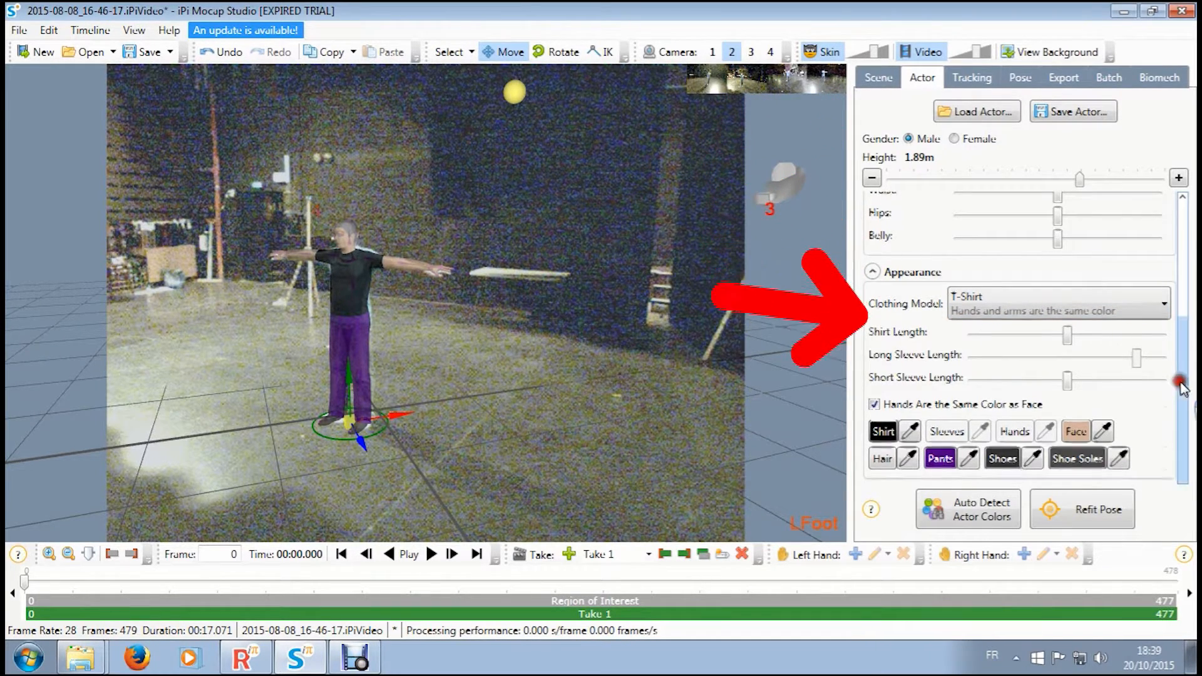
- Adjust the actor's body dimensions, including shoulders width, head size, feet size, chest and belly, checking the fit from cameras 1, 2 and 3
drag(1182, 379, 1172, 247)
drag(1057, 230, 1050, 299)
drag(1037, 320, 1062, 361)
click(751, 53)
click(731, 53)
click(712, 53)
click(732, 53)
click(1055, 389)
scroll(1057, 382, down, 3)
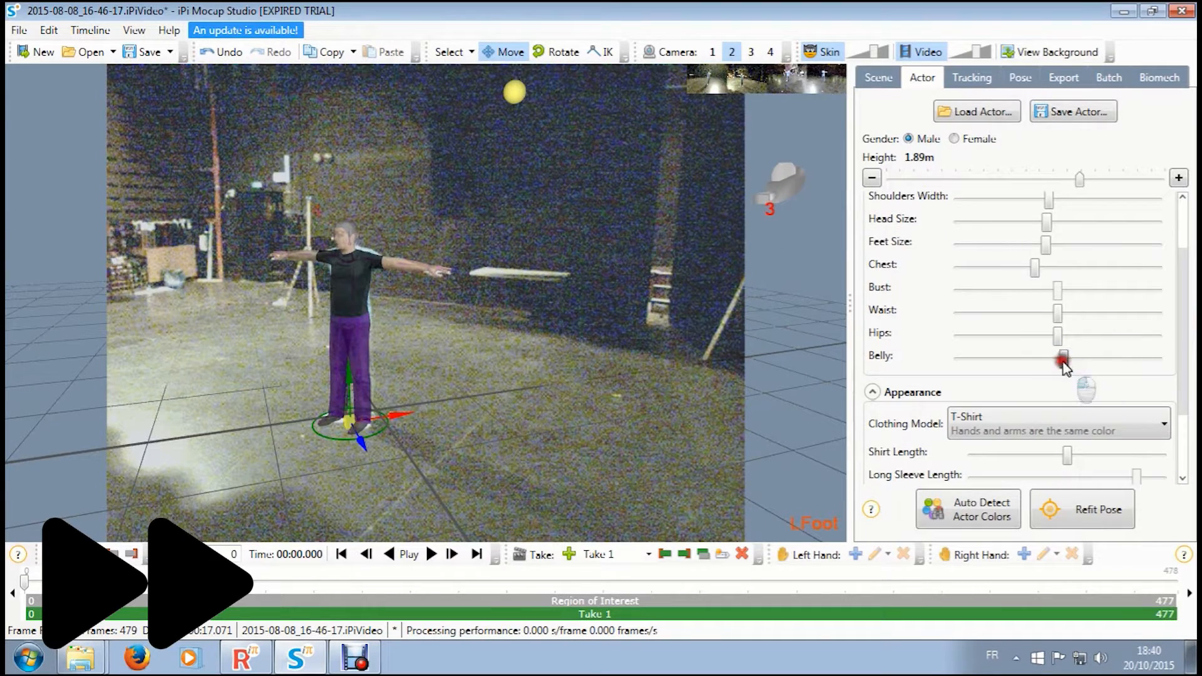
- Make the skin more transparent and sample the shirt, shoes, face, hair and pants colors from the performer in the camera 2 video
scroll(1006, 383, down, 3)
drag(874, 53, 831, 55)
click(911, 433)
click(364, 289)
click(1033, 458)
click(374, 420)
click(1103, 431)
click(343, 224)
click(908, 458)
click(351, 217)
click(970, 459)
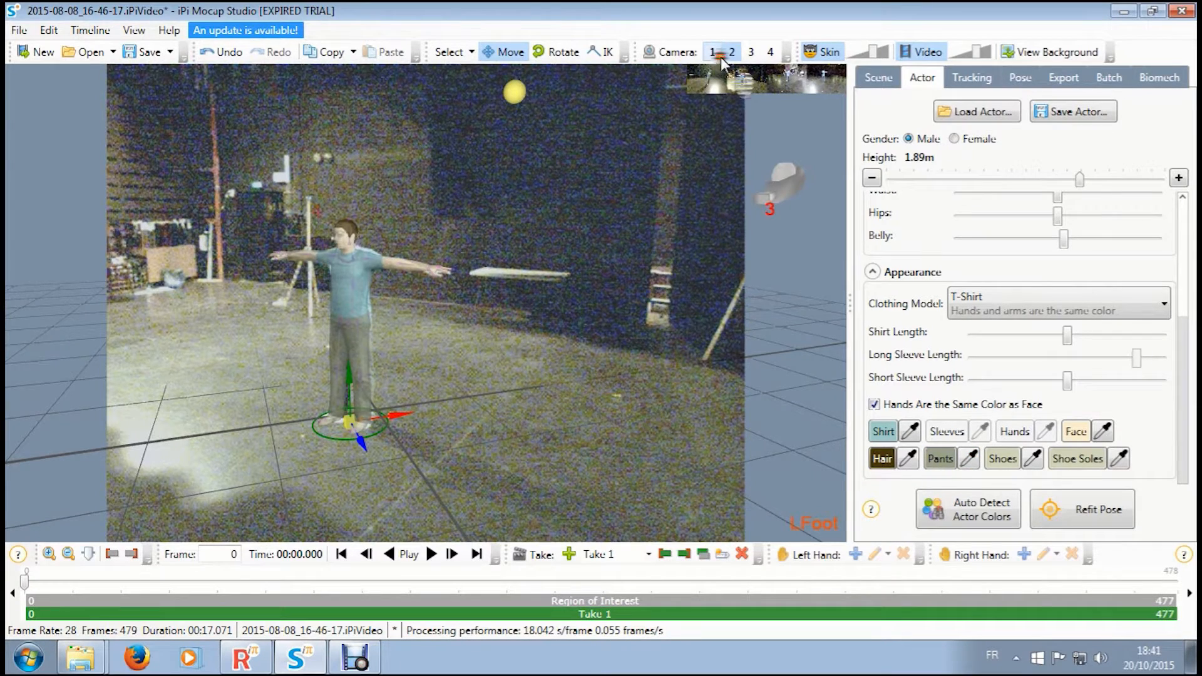
- Compare the colored actor model with the performer in the camera 1 view
click(694, 85)
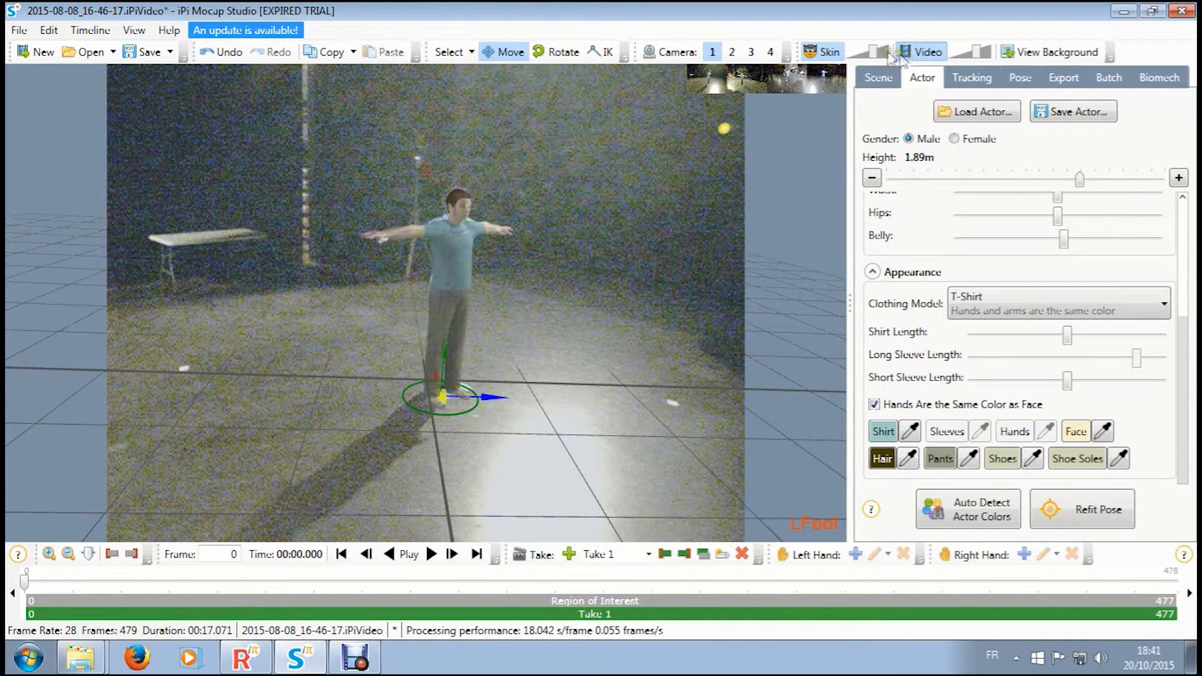
click(839, 52)
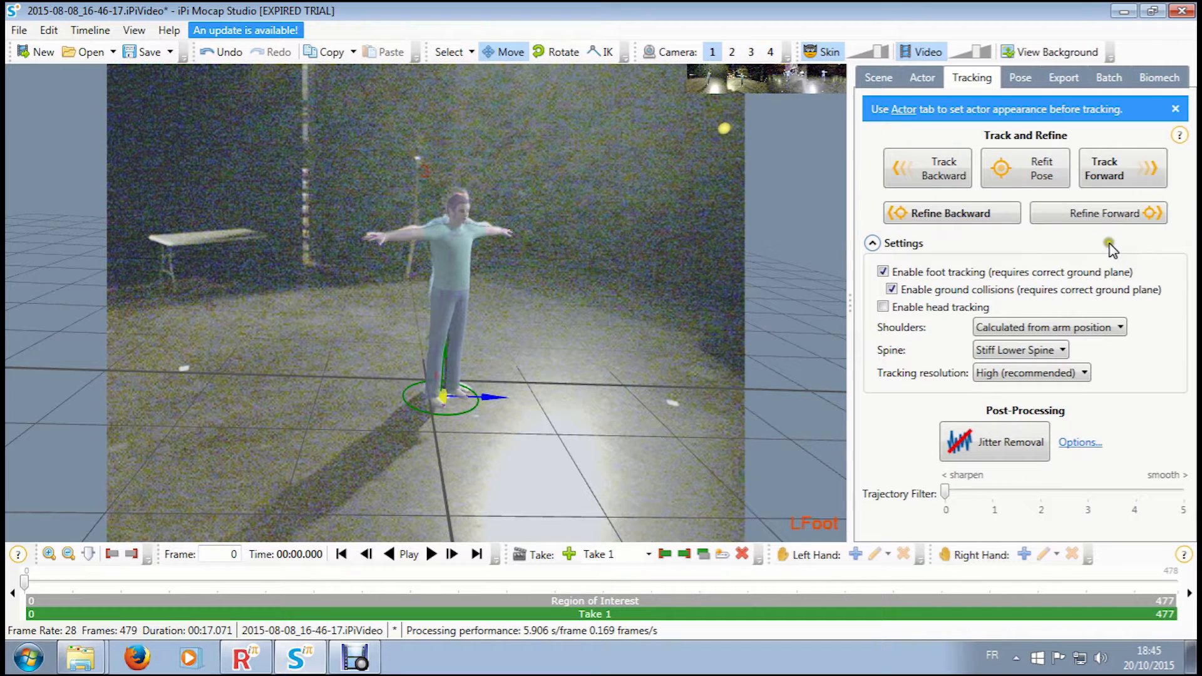
click(969, 113)
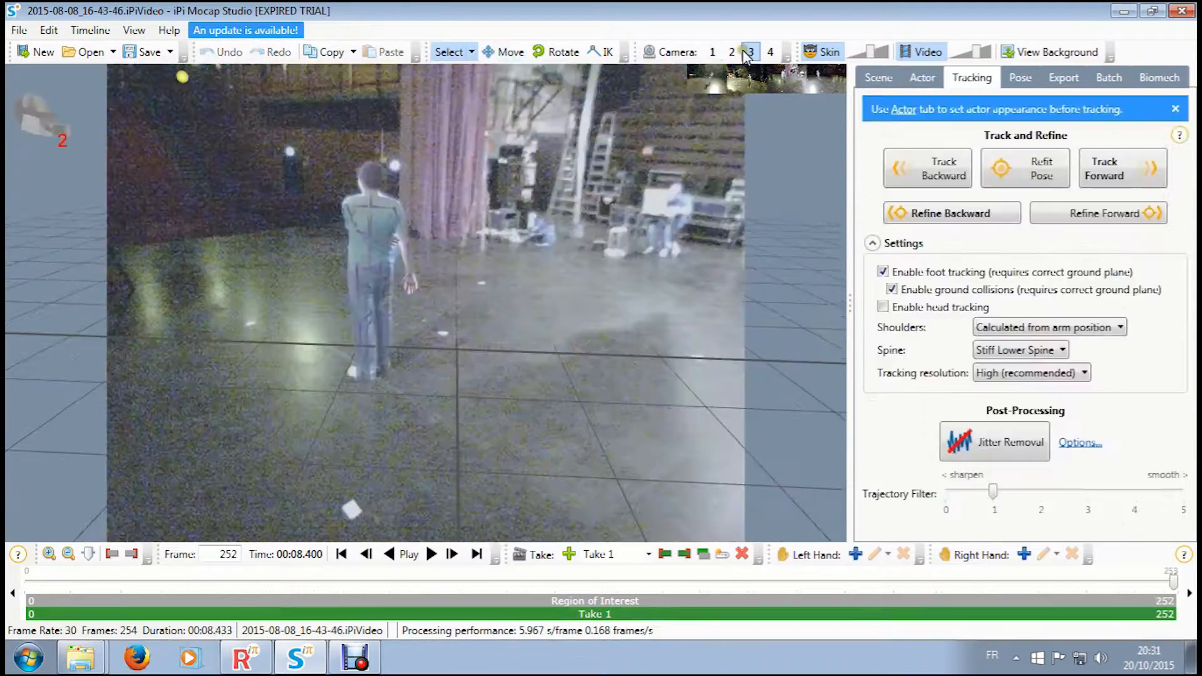
- At frame 252, rotate the model's left foot to match the performer's foot in the camera 2 view
click(731, 52)
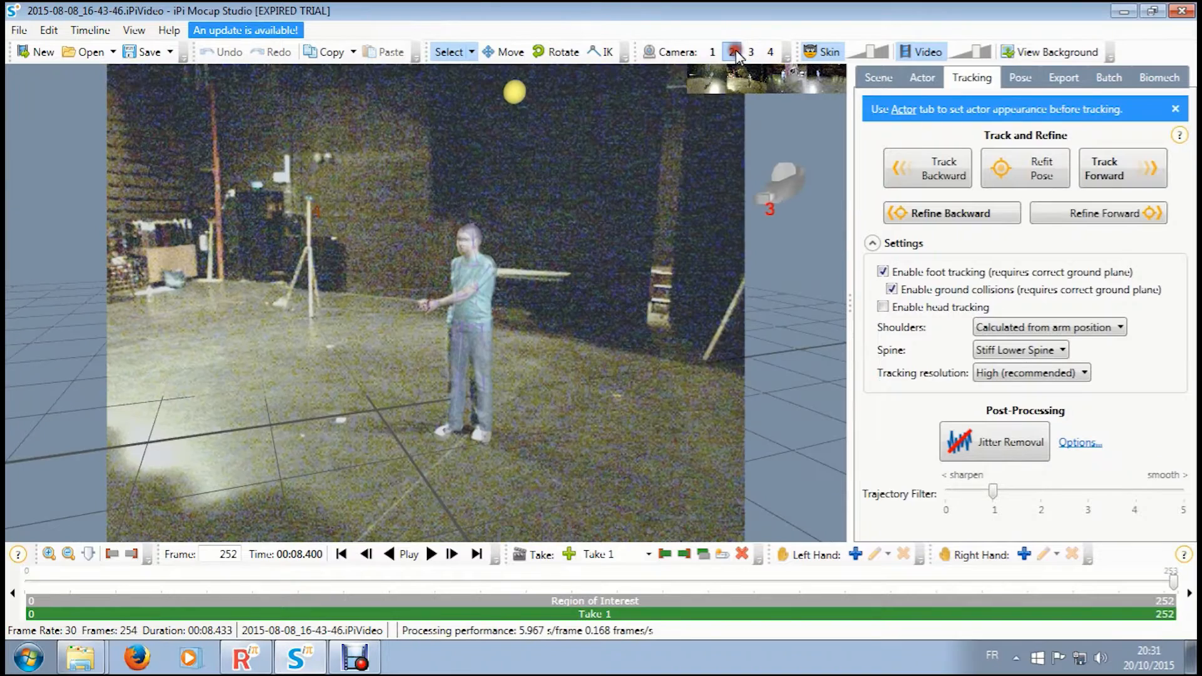
click(603, 52)
click(485, 438)
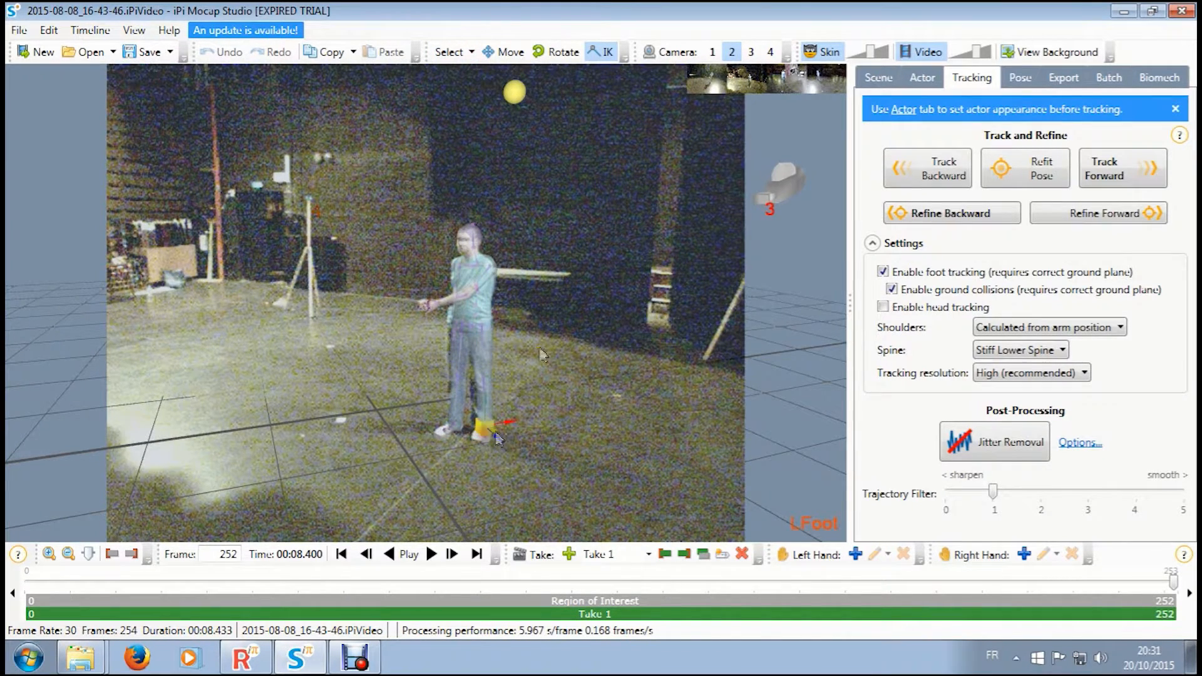
click(558, 52)
drag(533, 452, 644, 450)
mouse_move(439, 372)
mouse_down()
mouse_move(431, 398)
mouse_move(443, 380)
mouse_up()
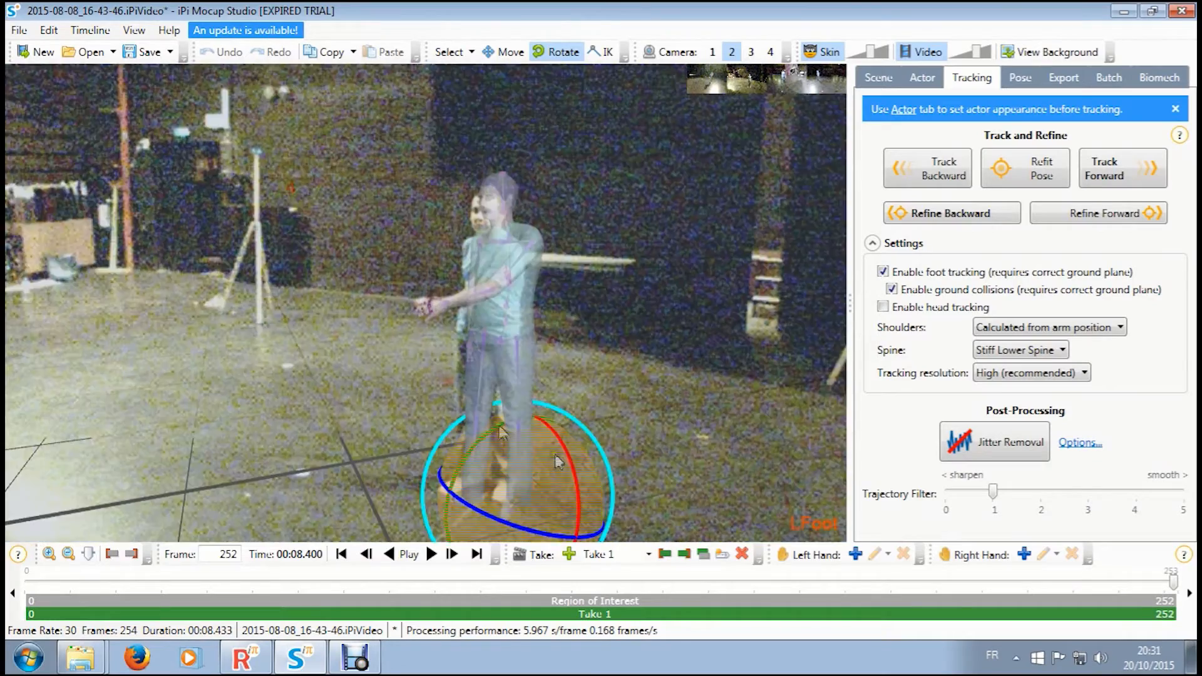
scroll(573, 470, up, 4)
middle_drag(544, 407, 455, 232)
mouse_move(517, 279)
middle_down()
mouse_move(464, 199)
mouse_move(426, 173)
middle_up()
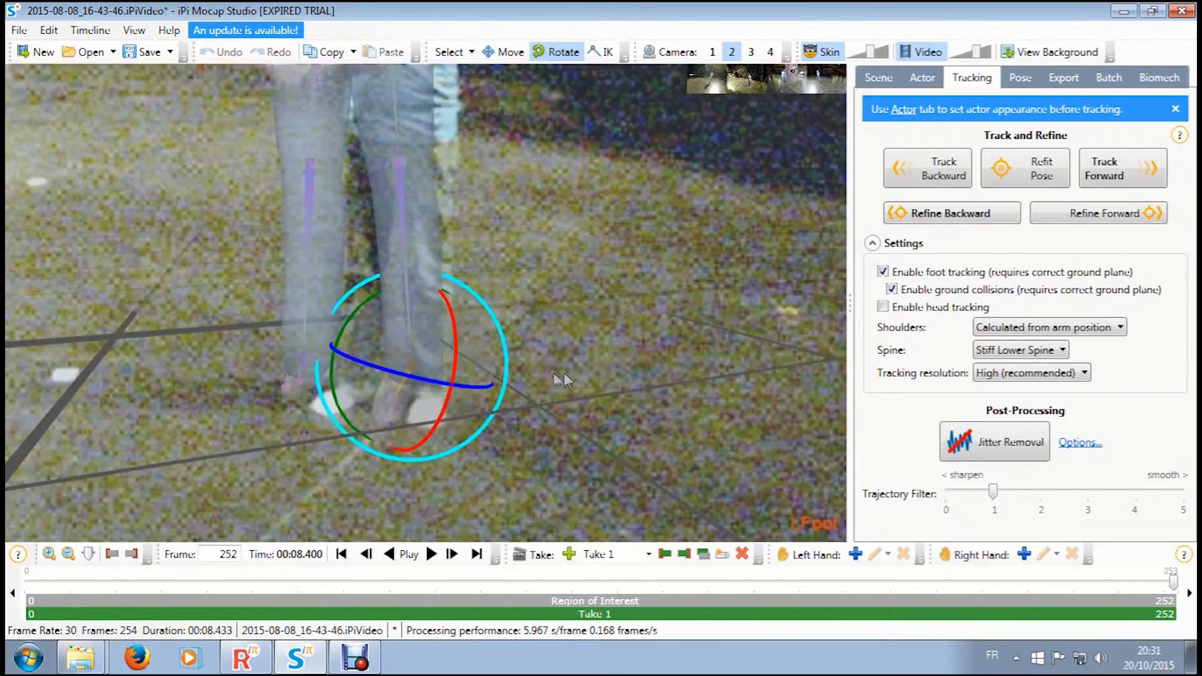
middle_drag(560, 380, 510, 343)
mouse_move(373, 388)
mouse_down()
mouse_move(386, 295)
mouse_move(391, 353)
mouse_move(313, 338)
mouse_up()
drag(313, 288, 306, 315)
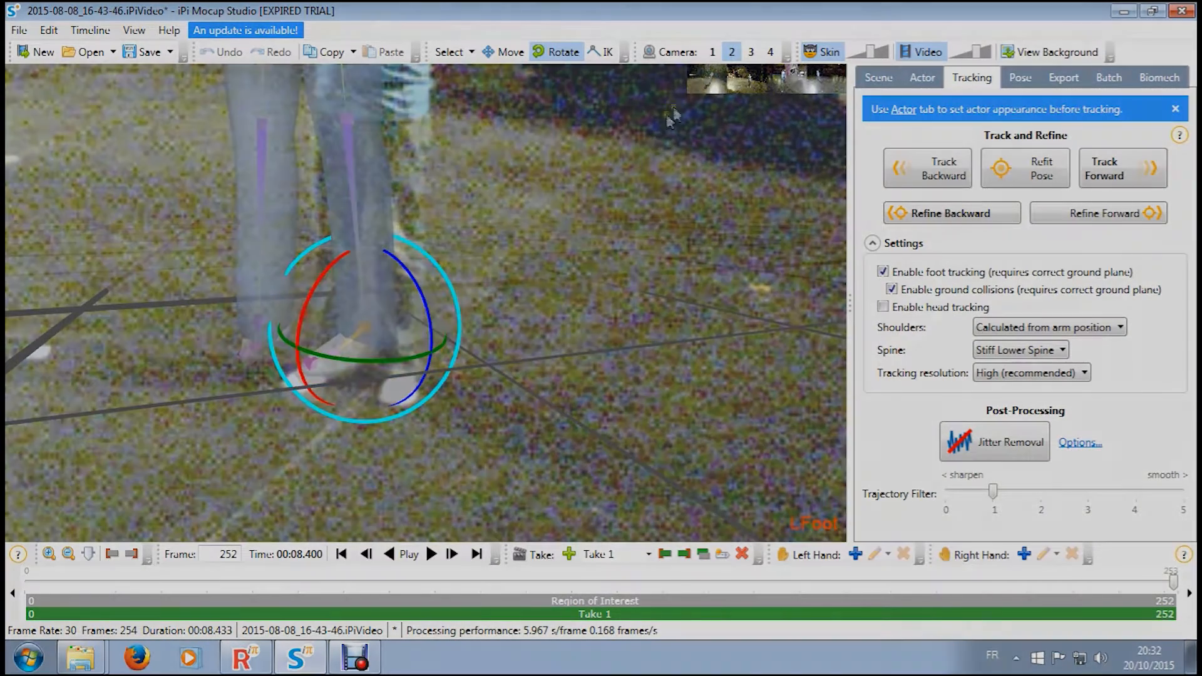
- Rotate the model's right foot at frame 252 to match the performer's foot in the camera 2 view
click(732, 52)
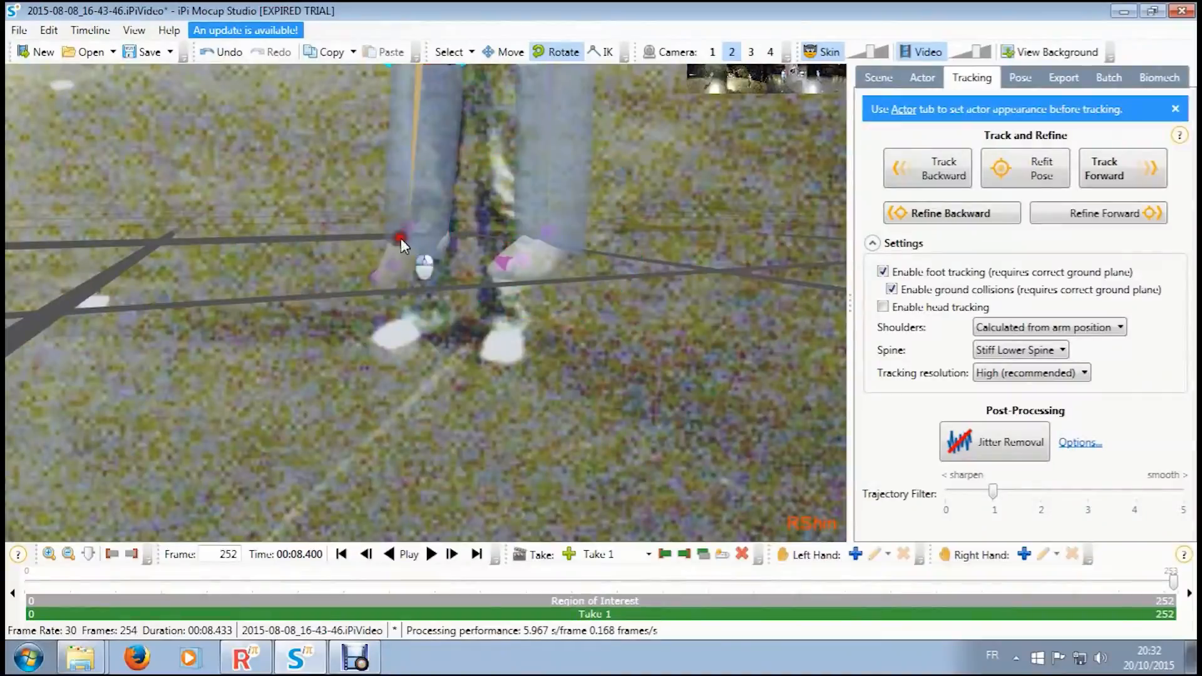
click(401, 237)
drag(422, 156, 489, 204)
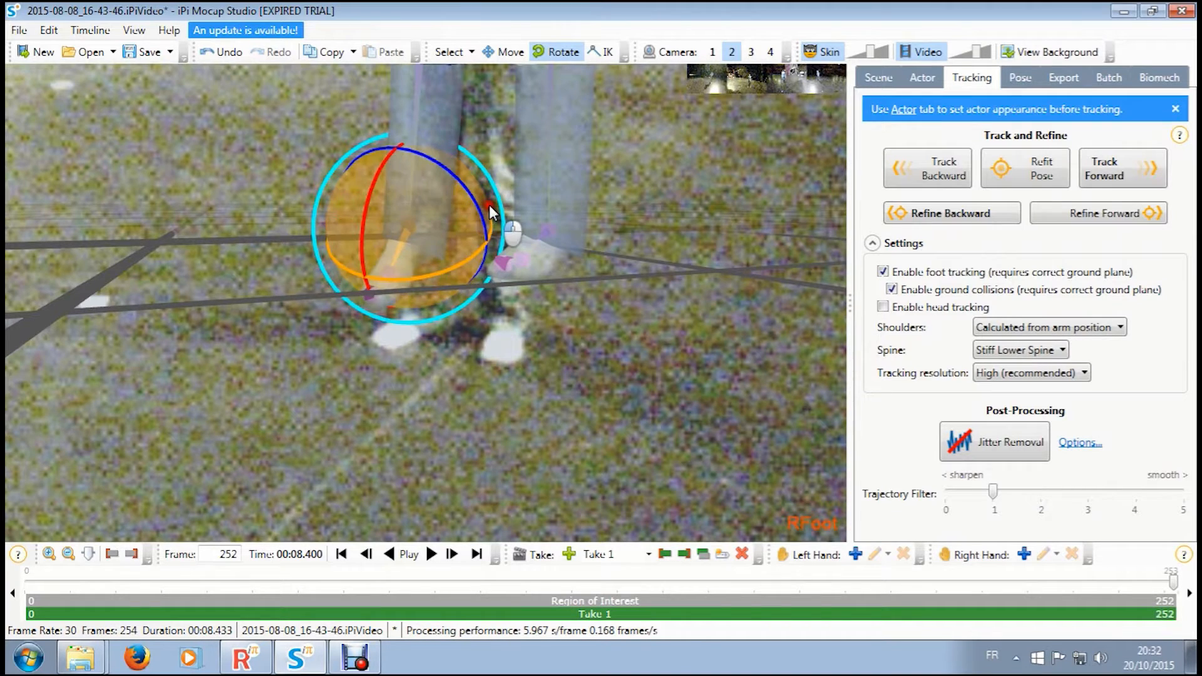
click(733, 52)
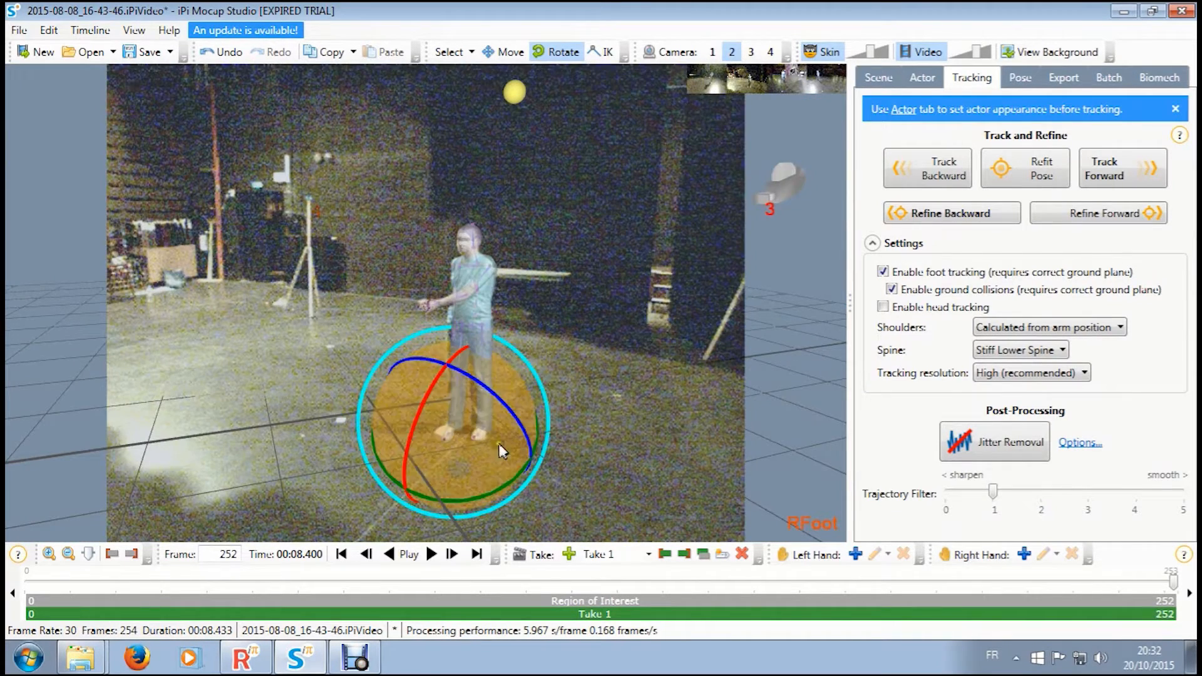
drag(480, 500, 471, 491)
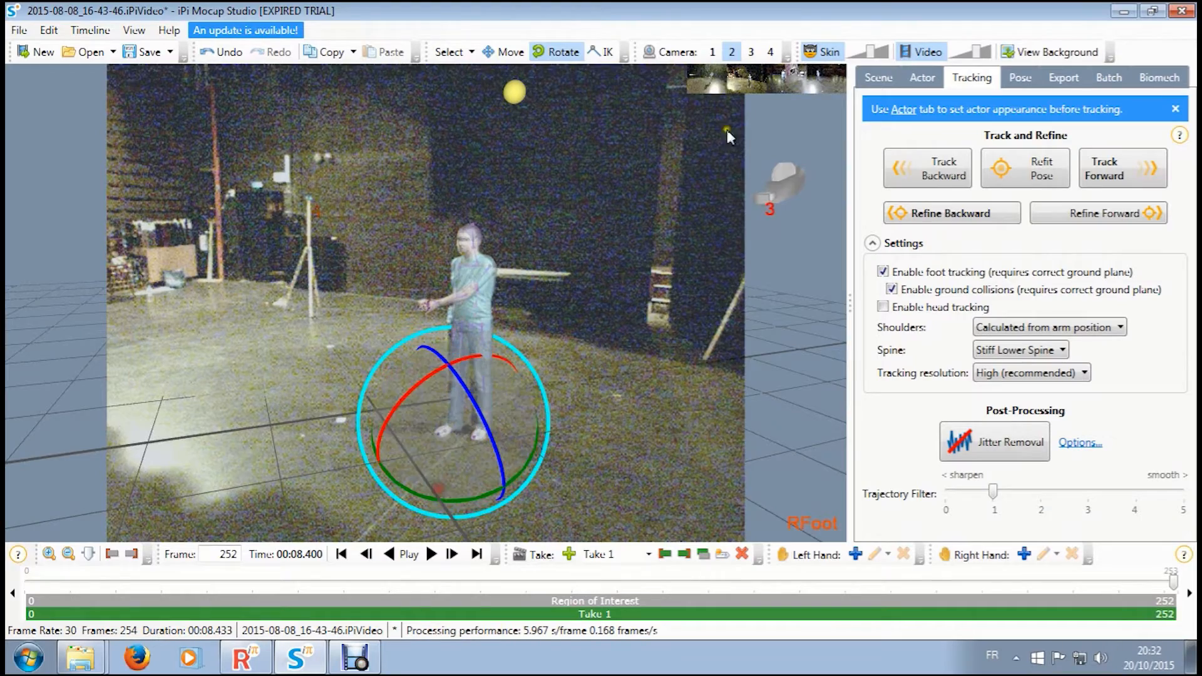
- Try to reposition the model's right hand with IK in the camera 1 view, and undo the last change
scroll(491, 322, up, 3)
scroll(490, 318, up, 10)
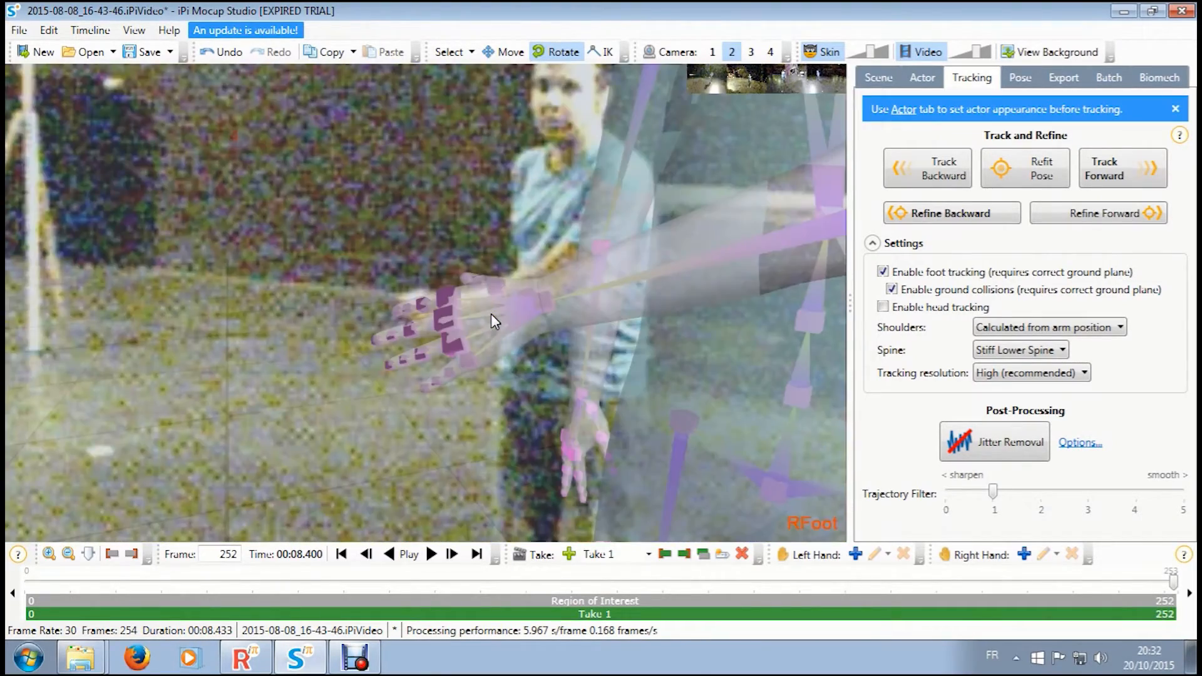
click(731, 52)
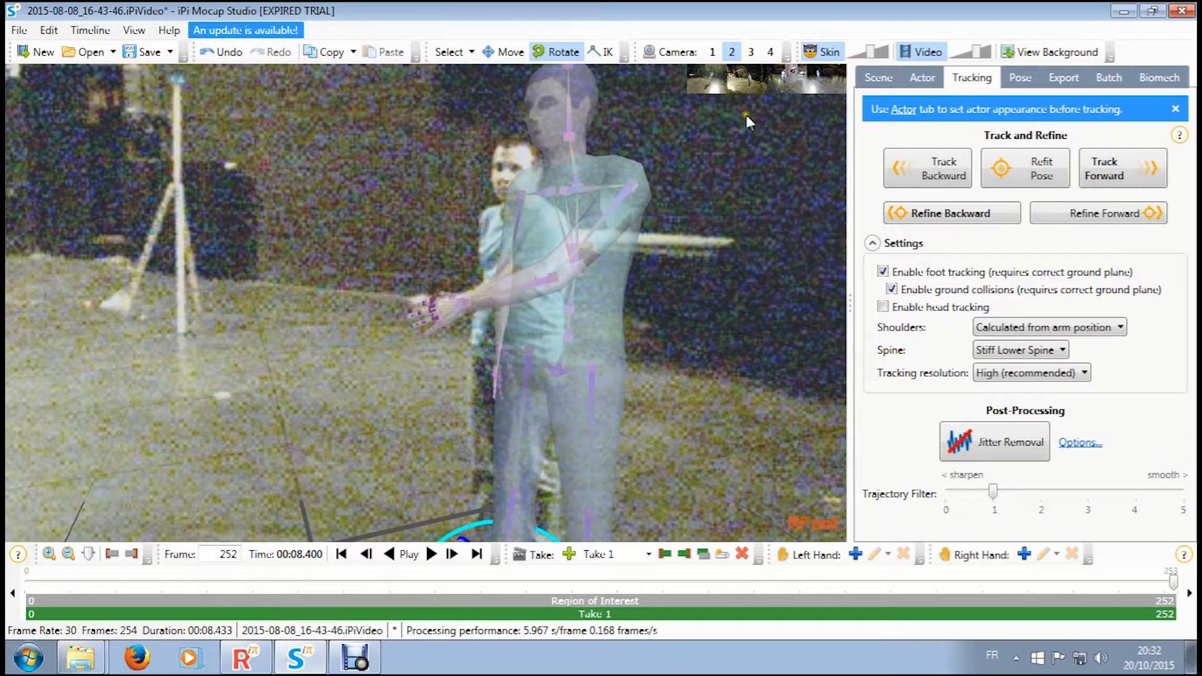
click(712, 52)
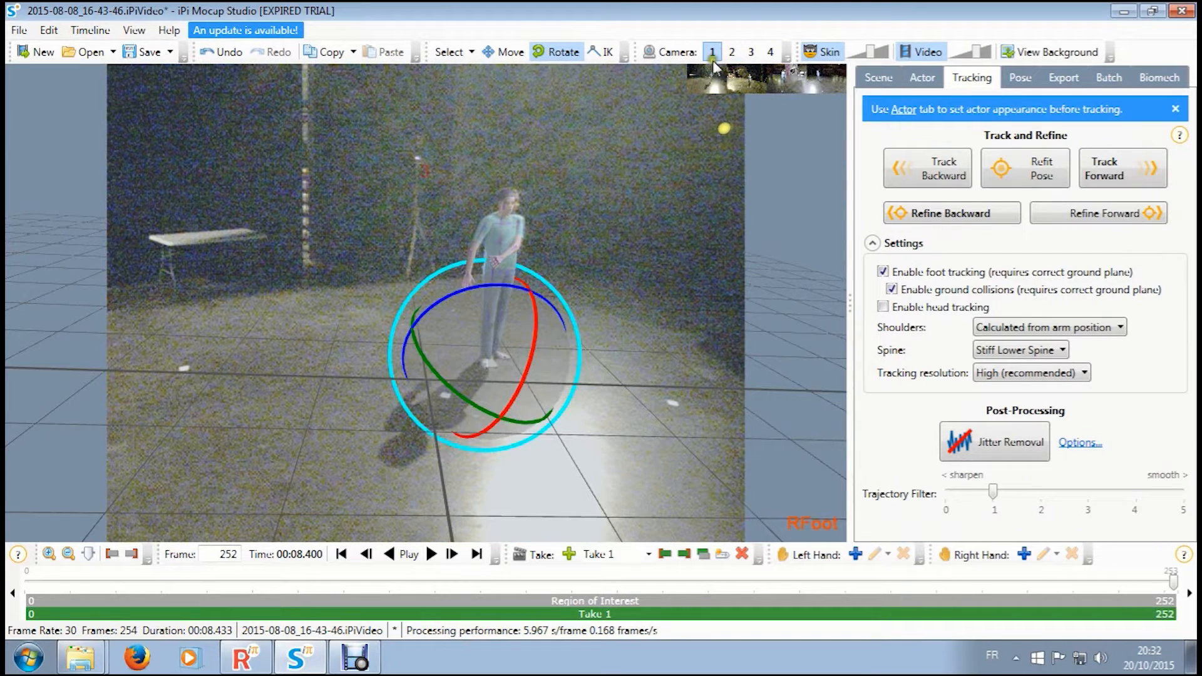
click(602, 52)
click(469, 278)
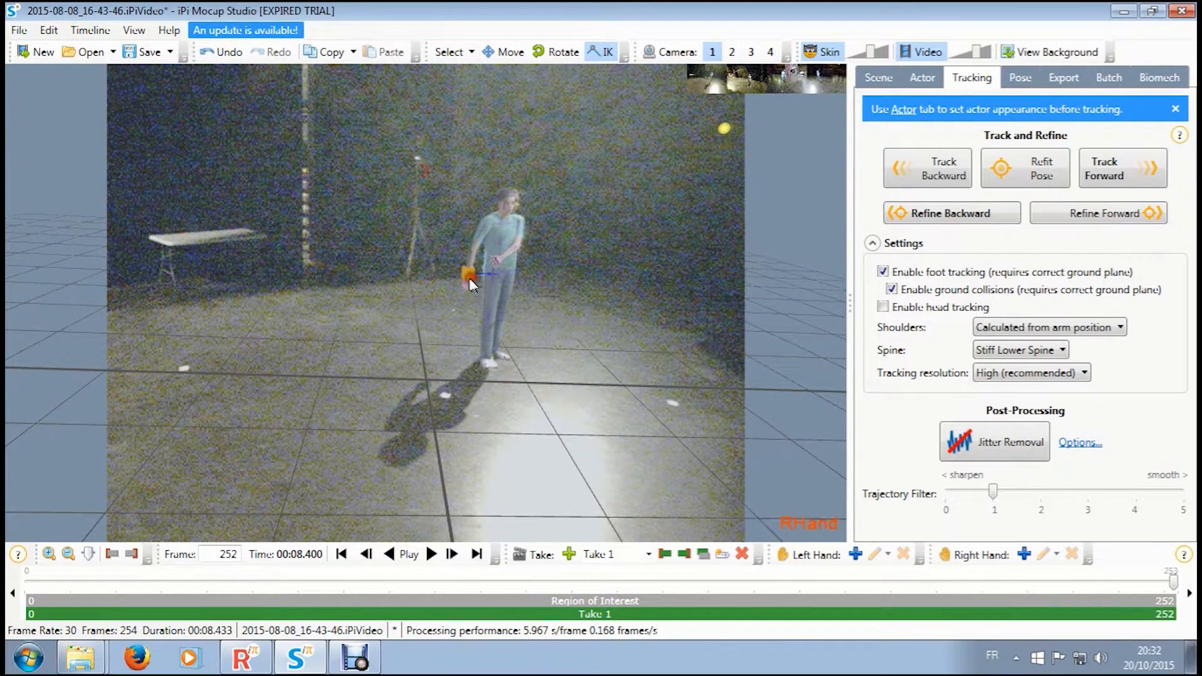
key(ctrl+z)
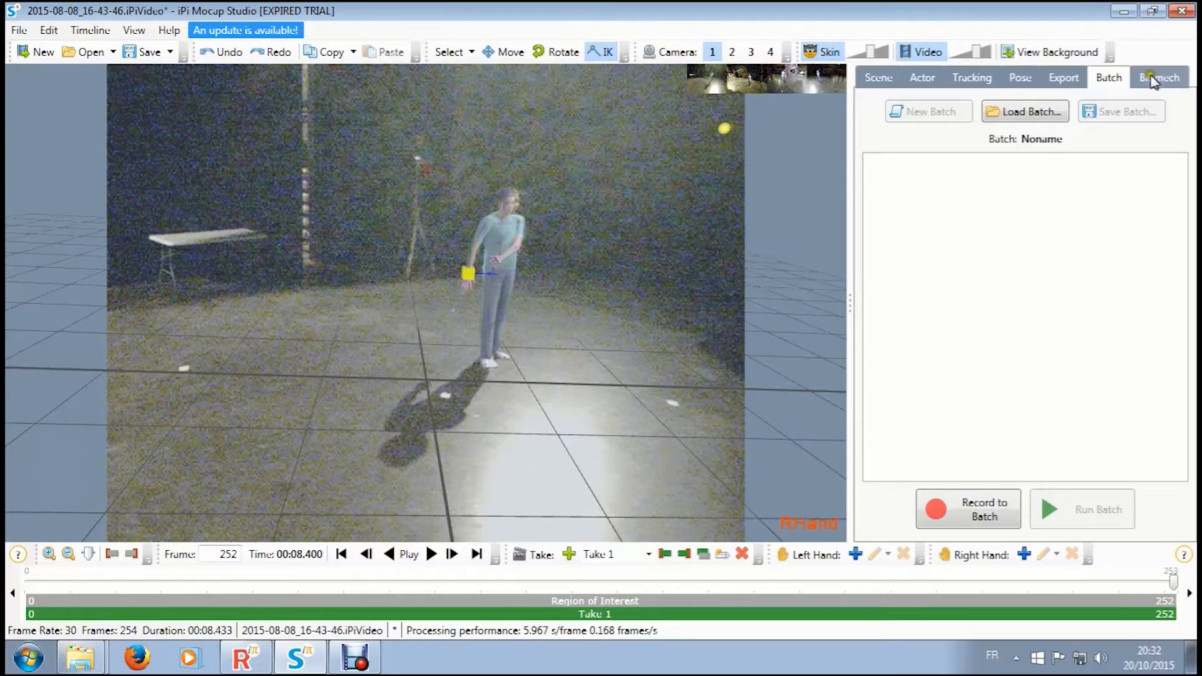
- Set the export target character to Blender Rig, and enable the T-pose in first frame and advanced motion transfer options
click(1157, 77)
click(1052, 78)
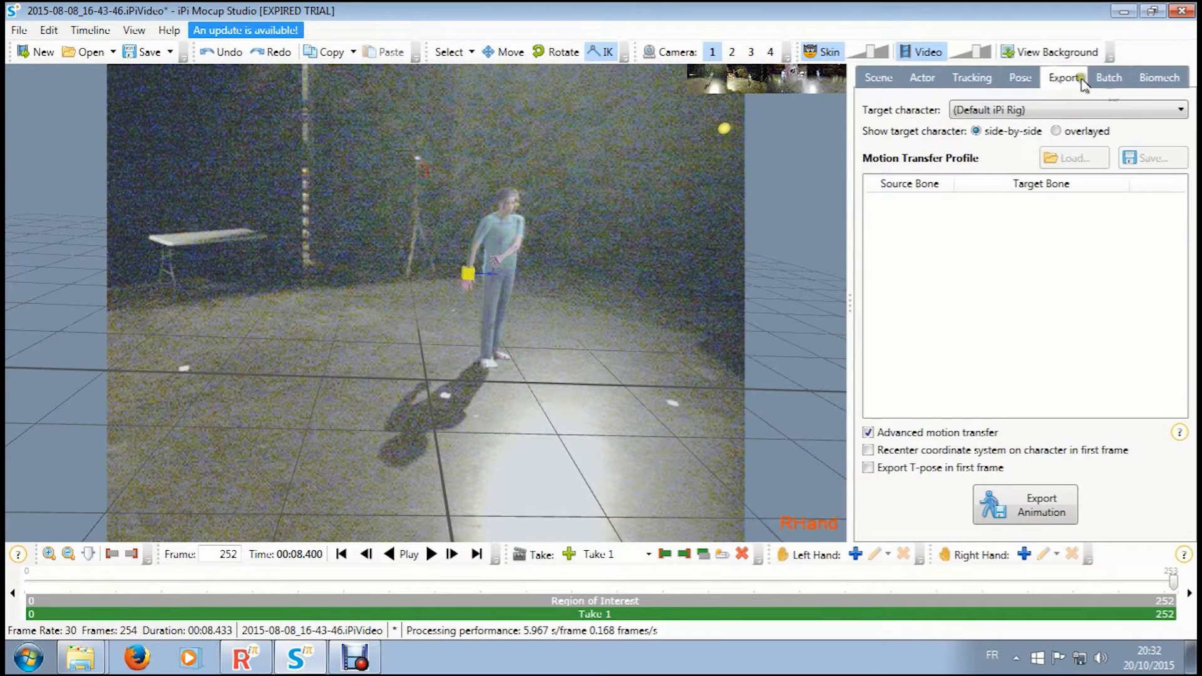
click(1054, 254)
click(1013, 451)
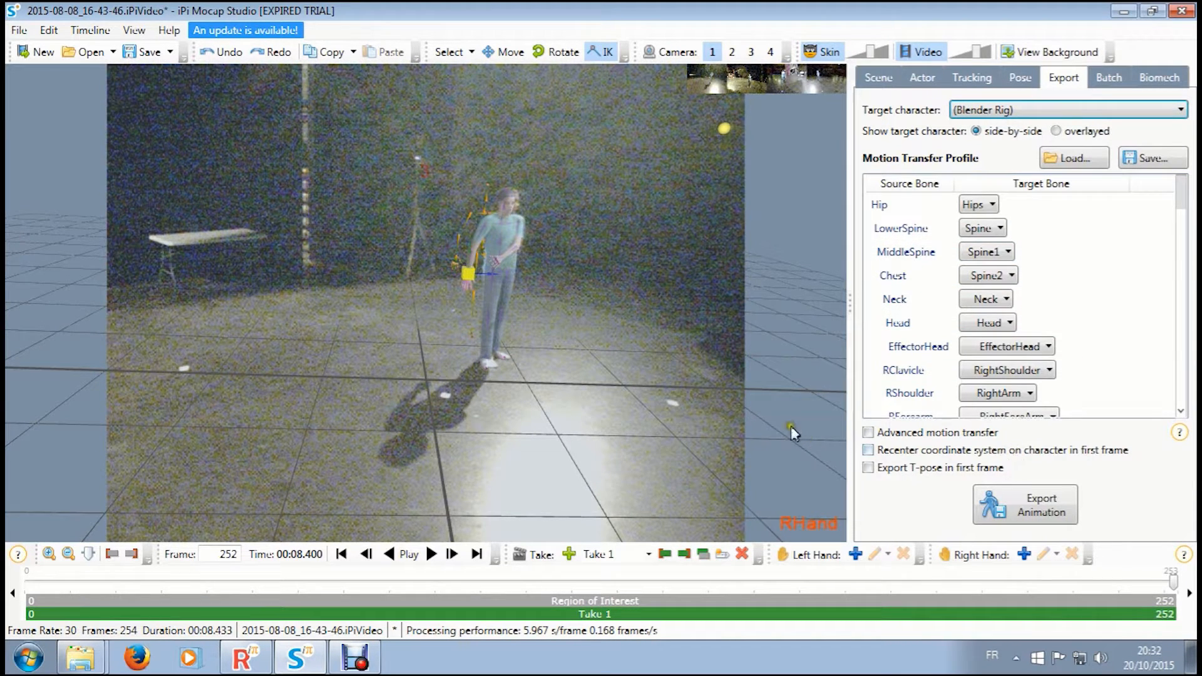
click(918, 468)
click(915, 432)
drag(1181, 195, 1187, 278)
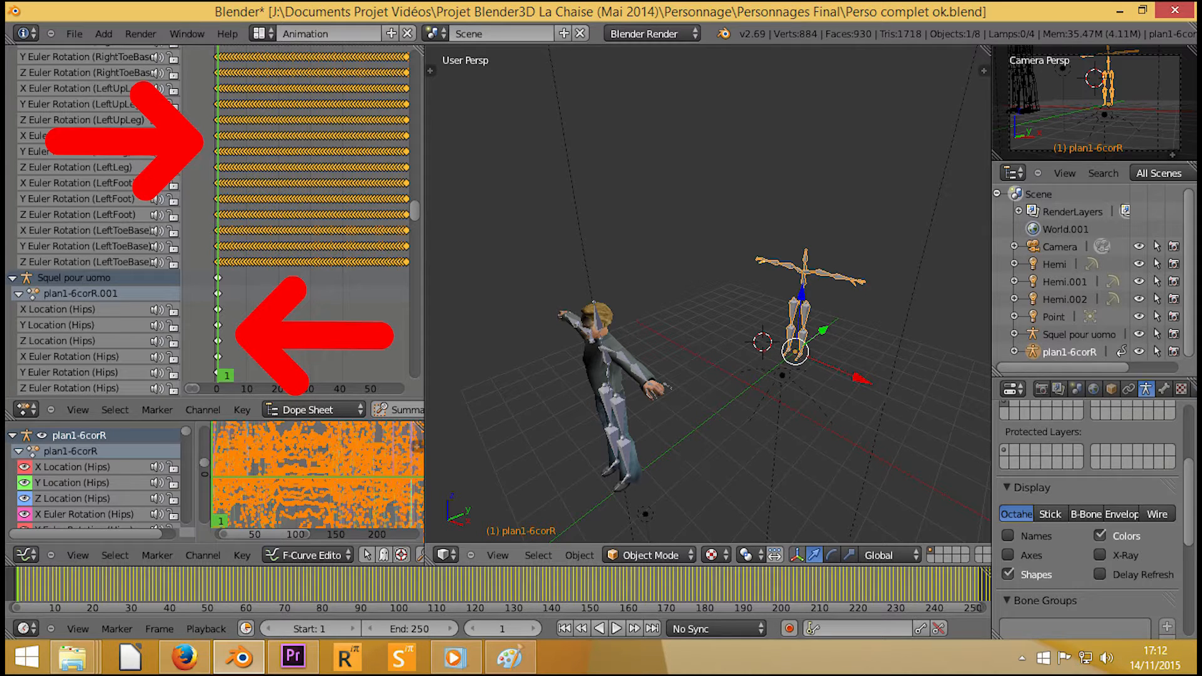
- Switch to Blender and show the available interaction modes for the plan1-6corR armature
click(647, 555)
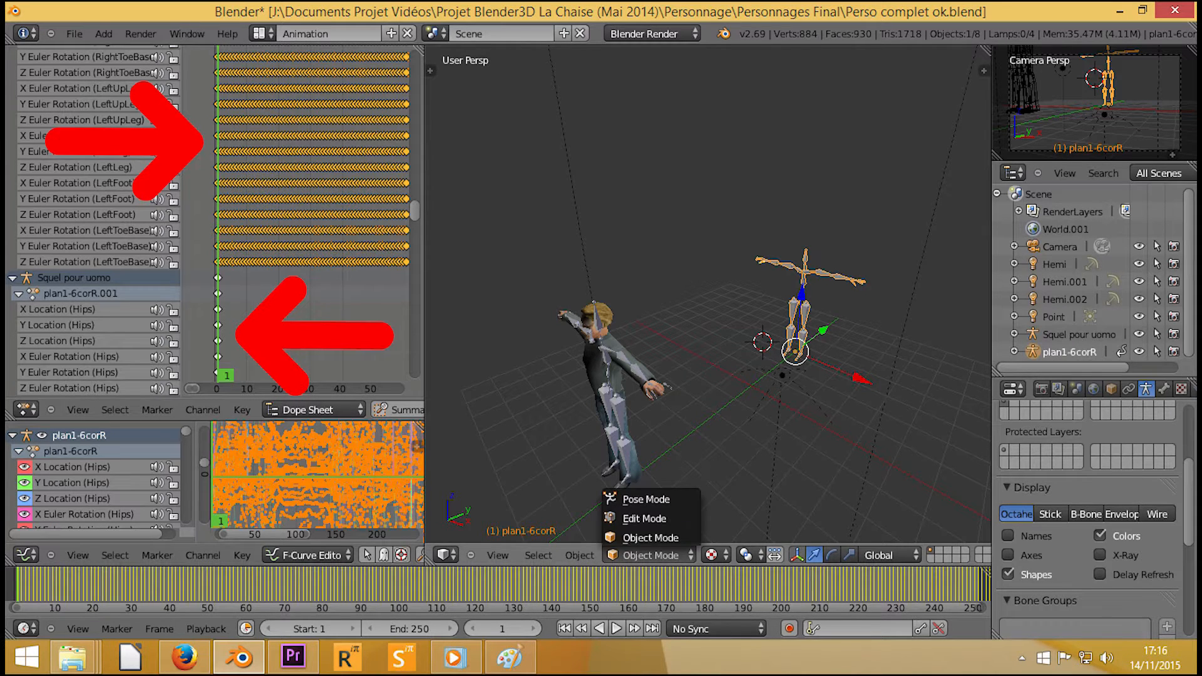